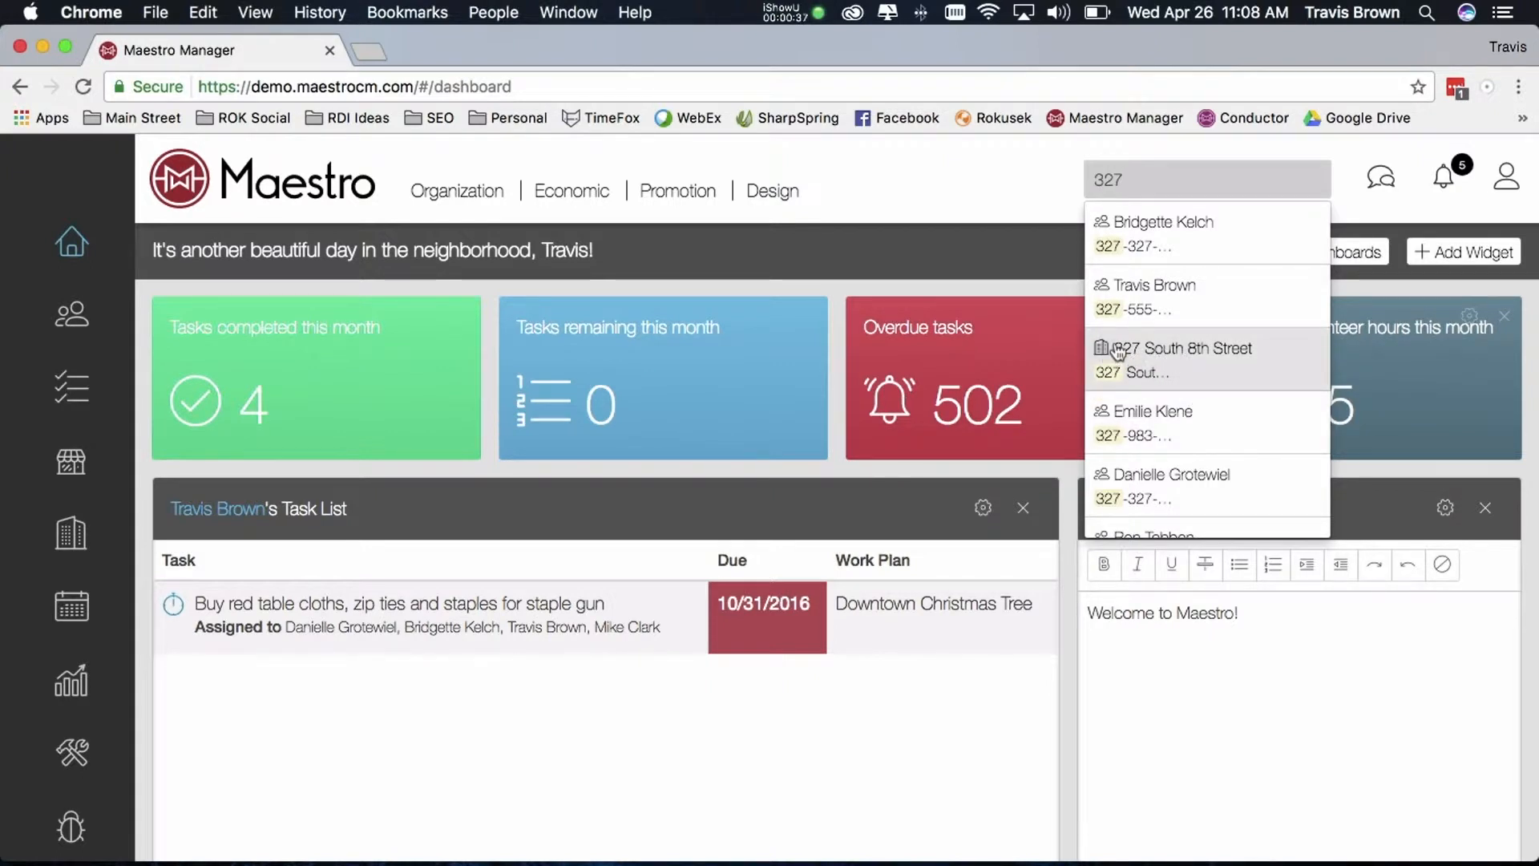
pyautogui.click(894, 185)
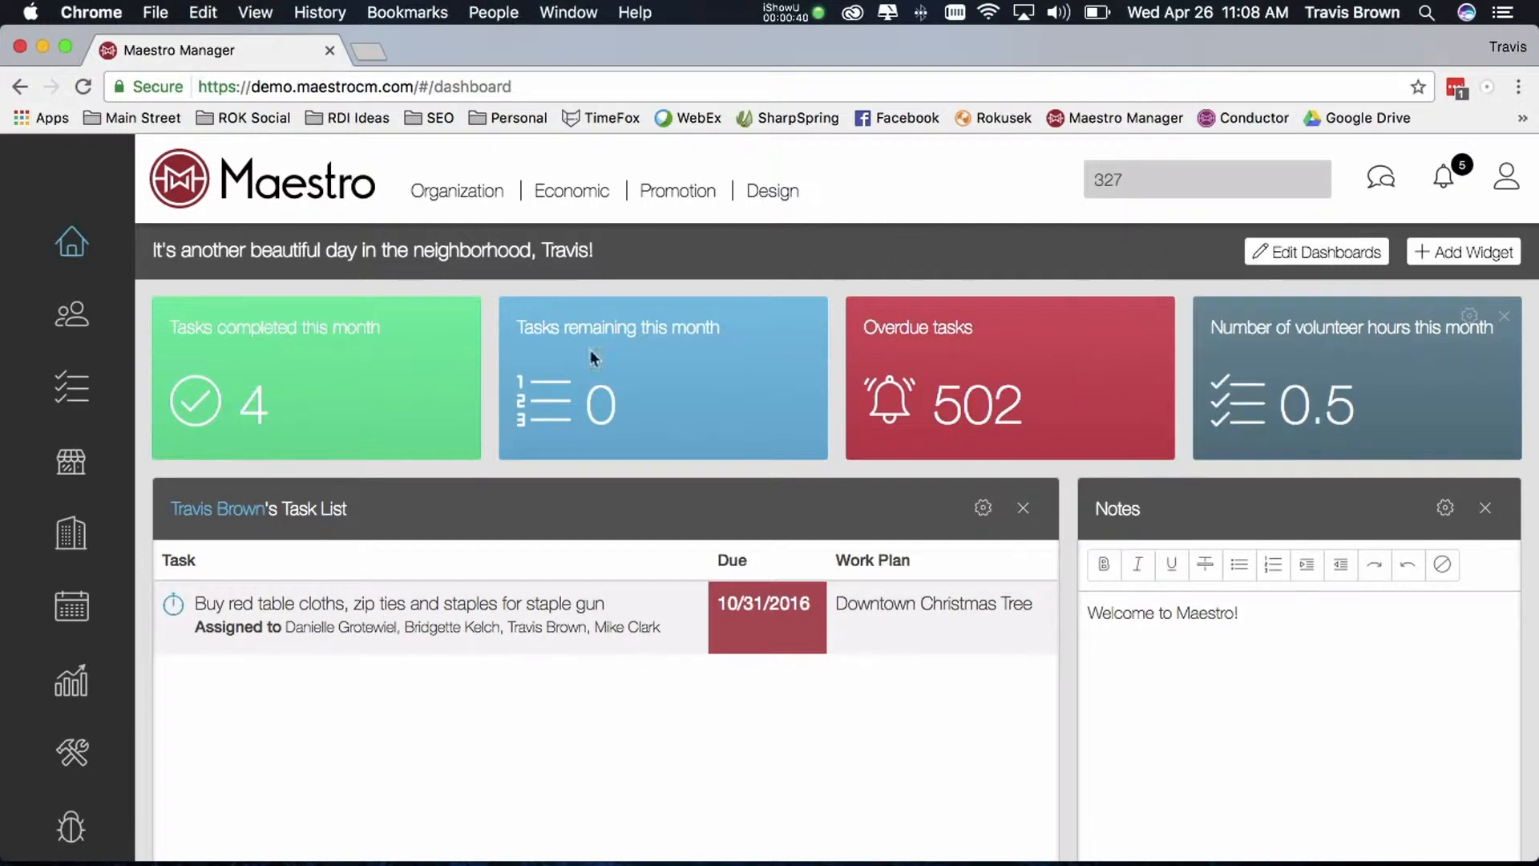
pyautogui.click(102, 542)
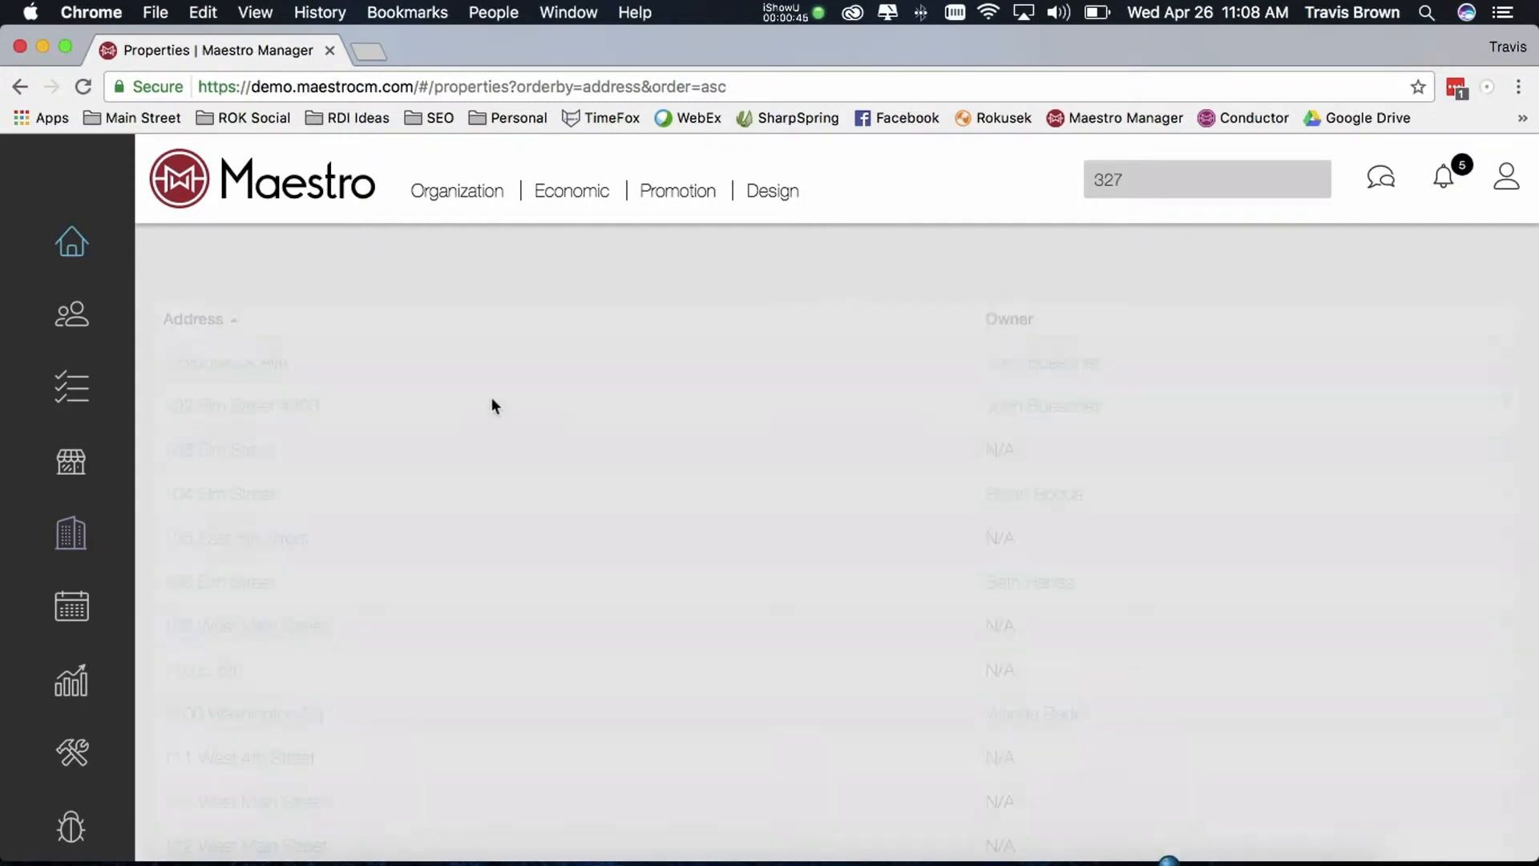
pyautogui.scroll(-3, 523, 401)
pyautogui.scroll(3, 524, 402)
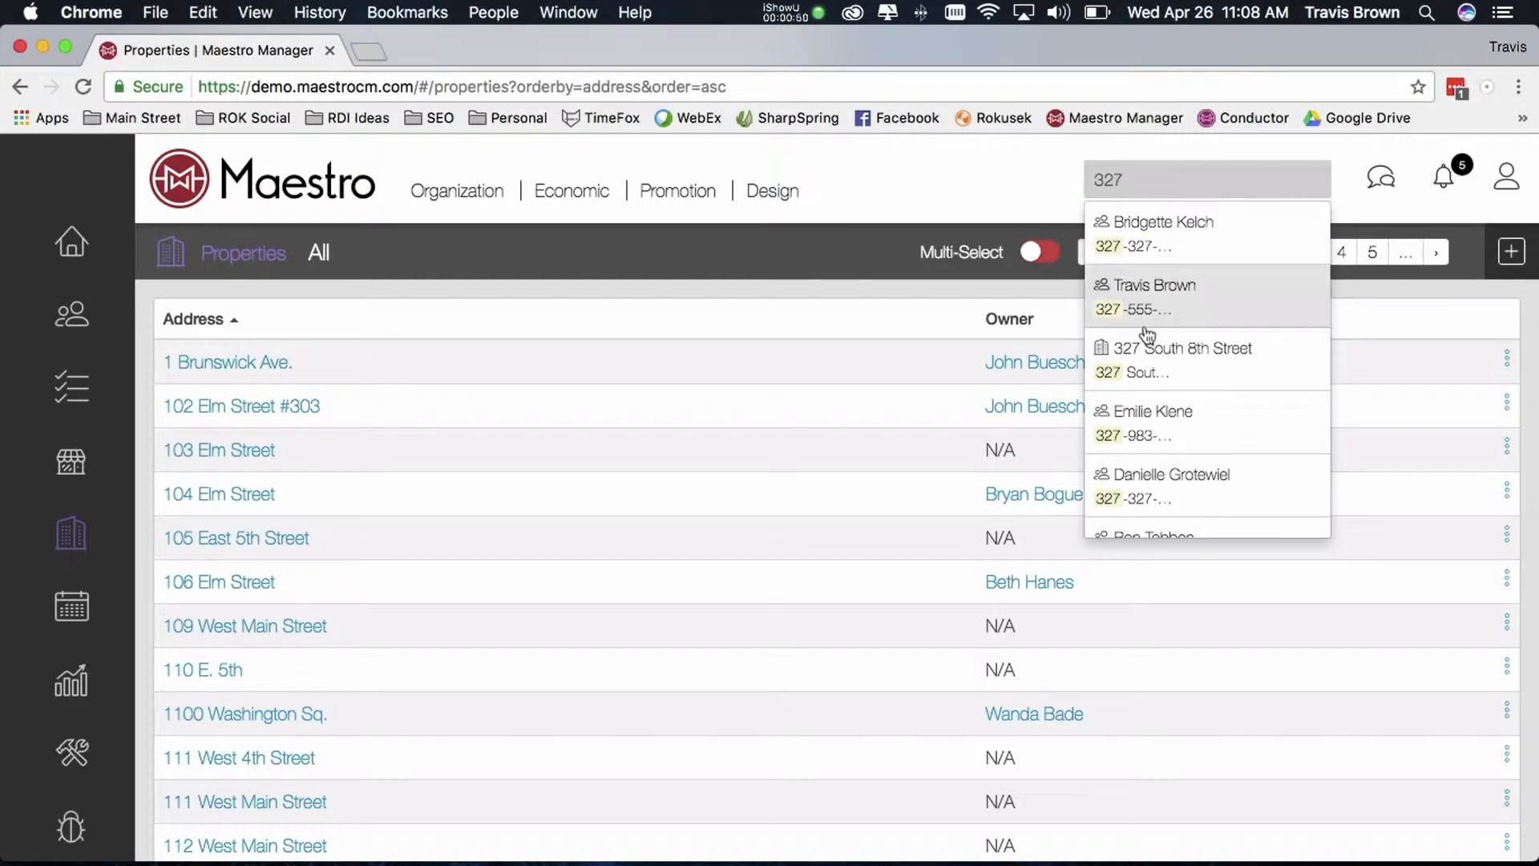
pyautogui.click(1152, 357)
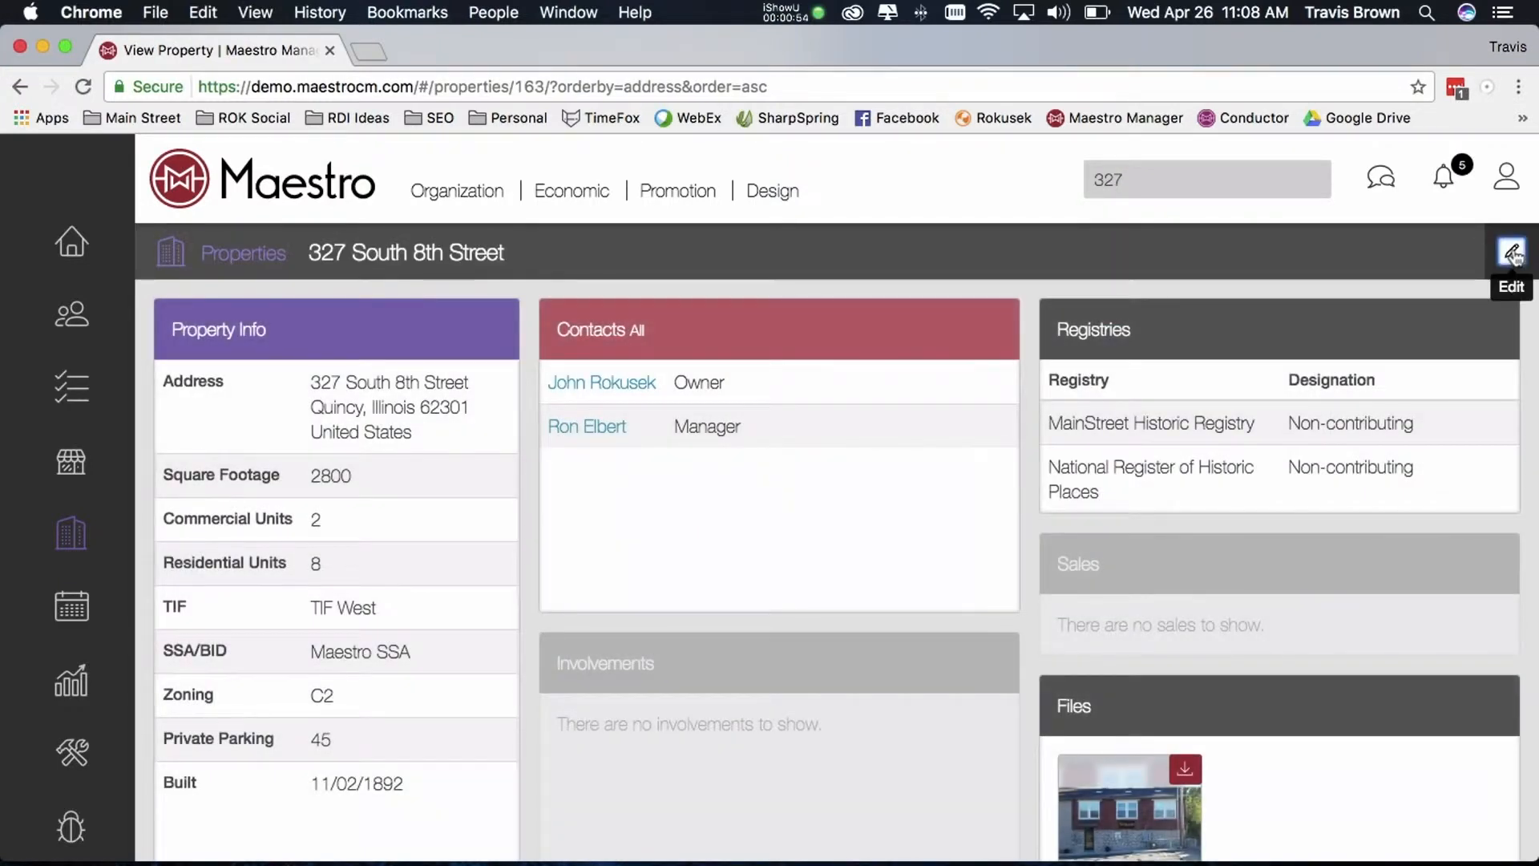
pyautogui.click(1512, 253)
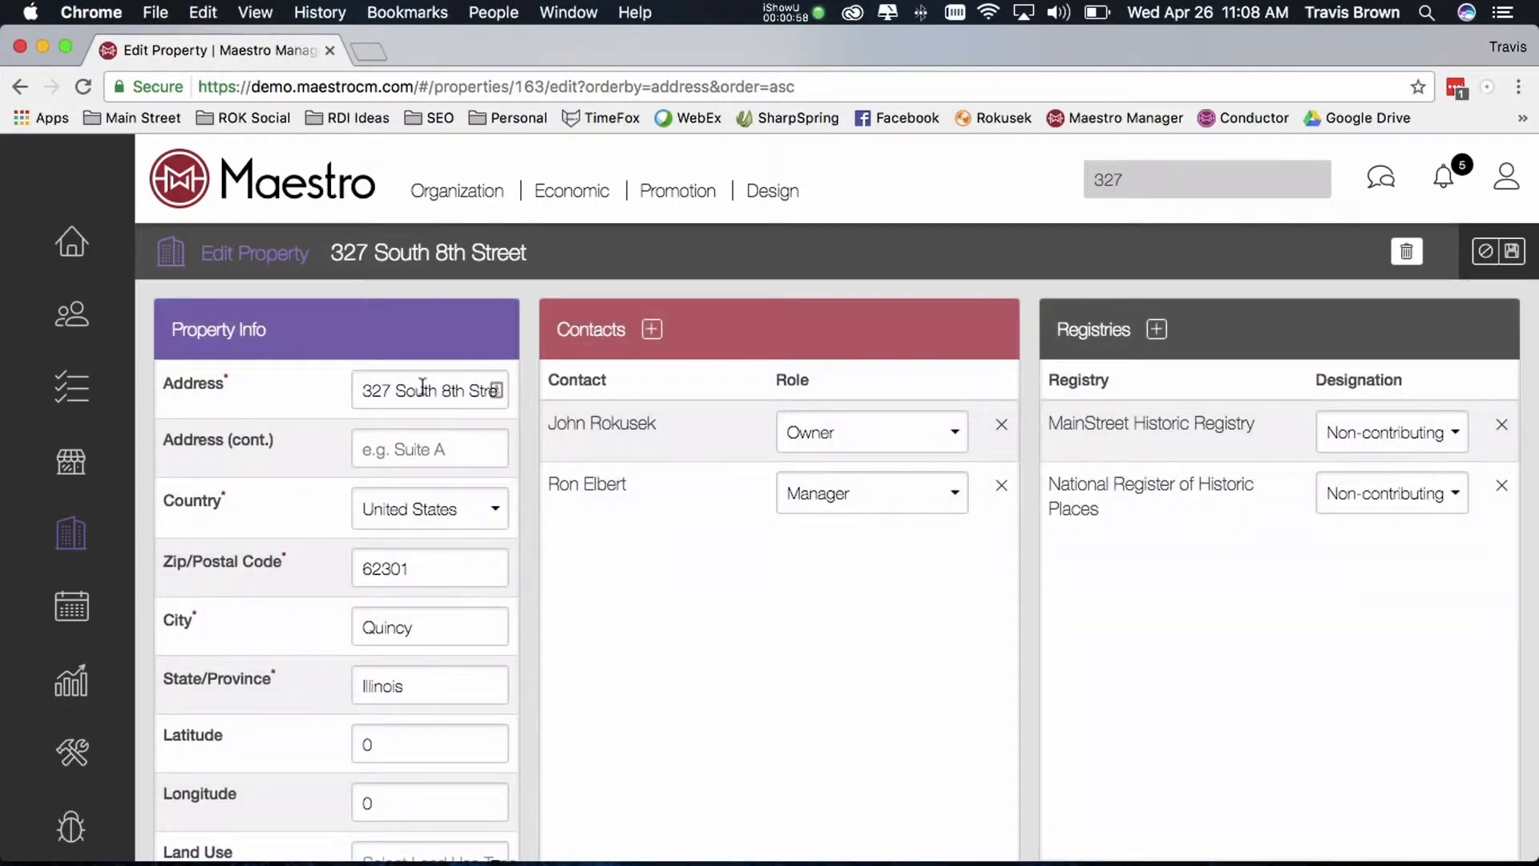
# Set the property's Land Use to 2300 - Office Activities
pyautogui.scroll(-3, 413, 401)
pyautogui.scroll(3, 421, 385)
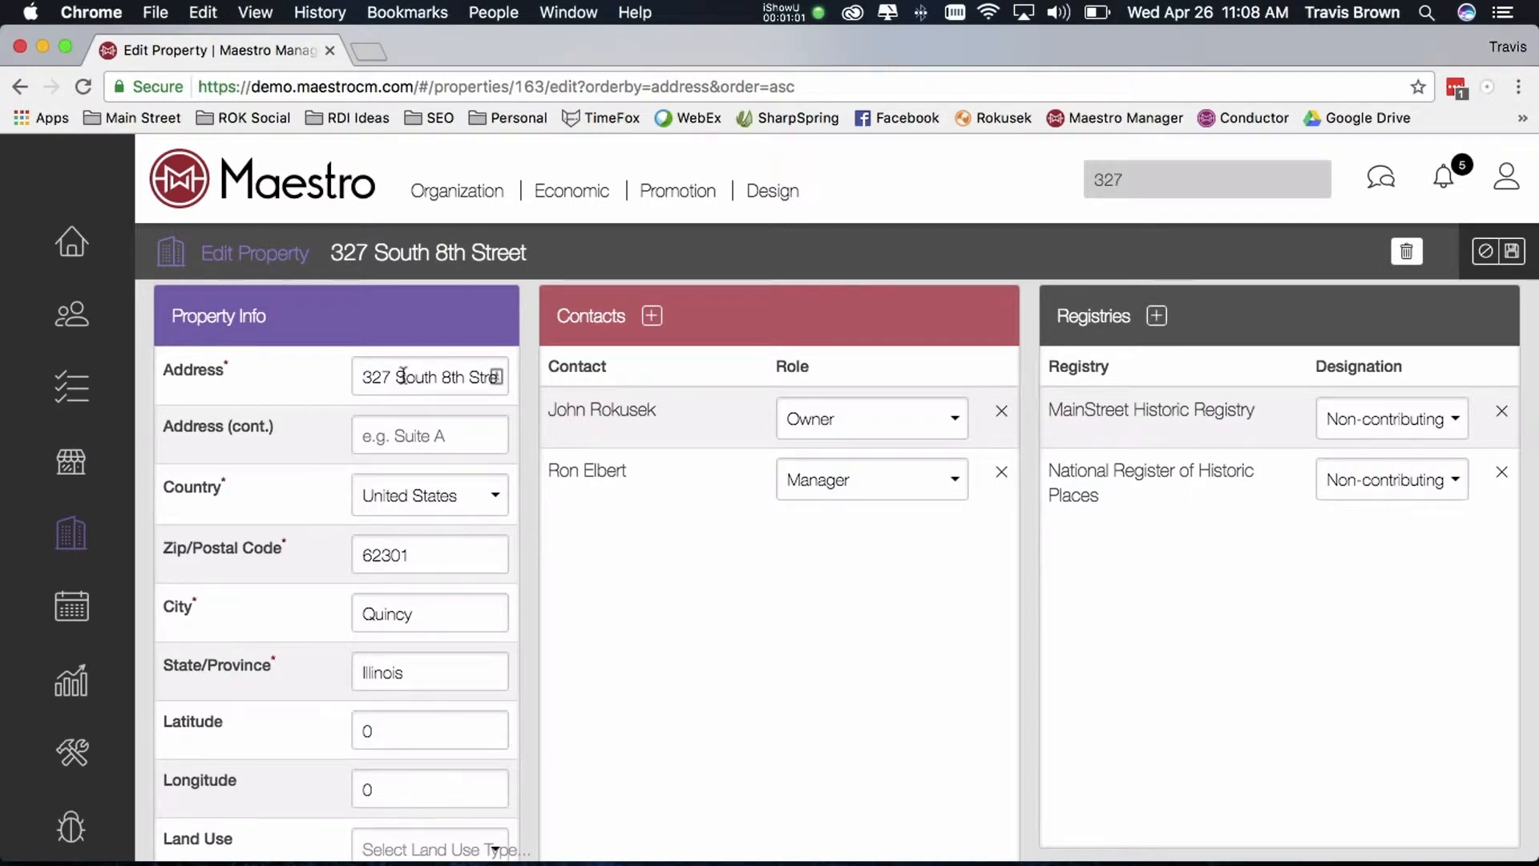
pyautogui.scroll(-2, 371, 607)
pyautogui.scroll(-2, 380, 611)
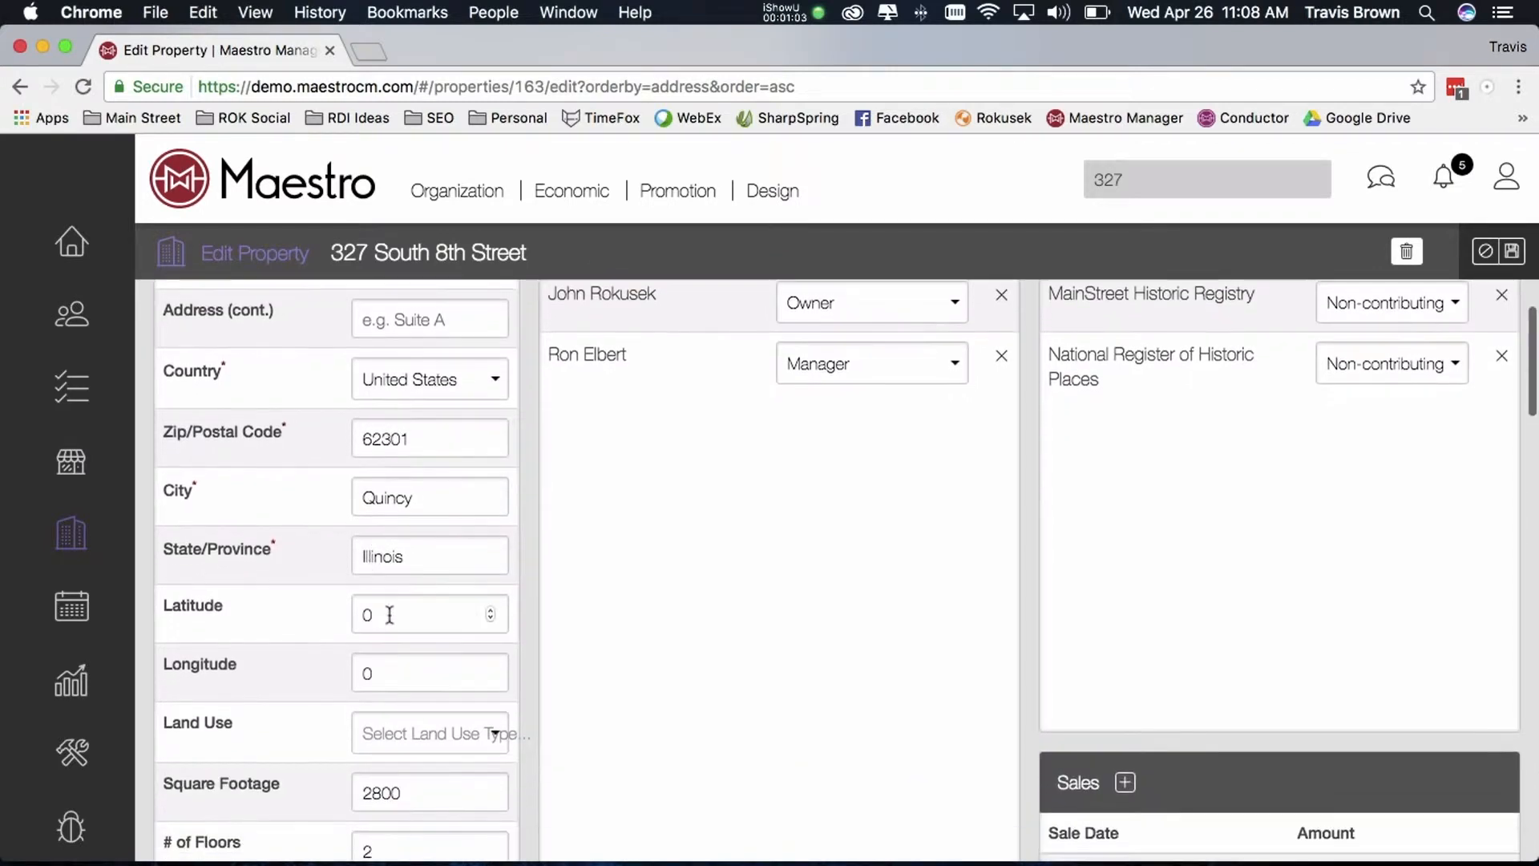
pyautogui.click(388, 614)
pyautogui.scroll(-1, 387, 616)
pyautogui.scroll(-2, 388, 618)
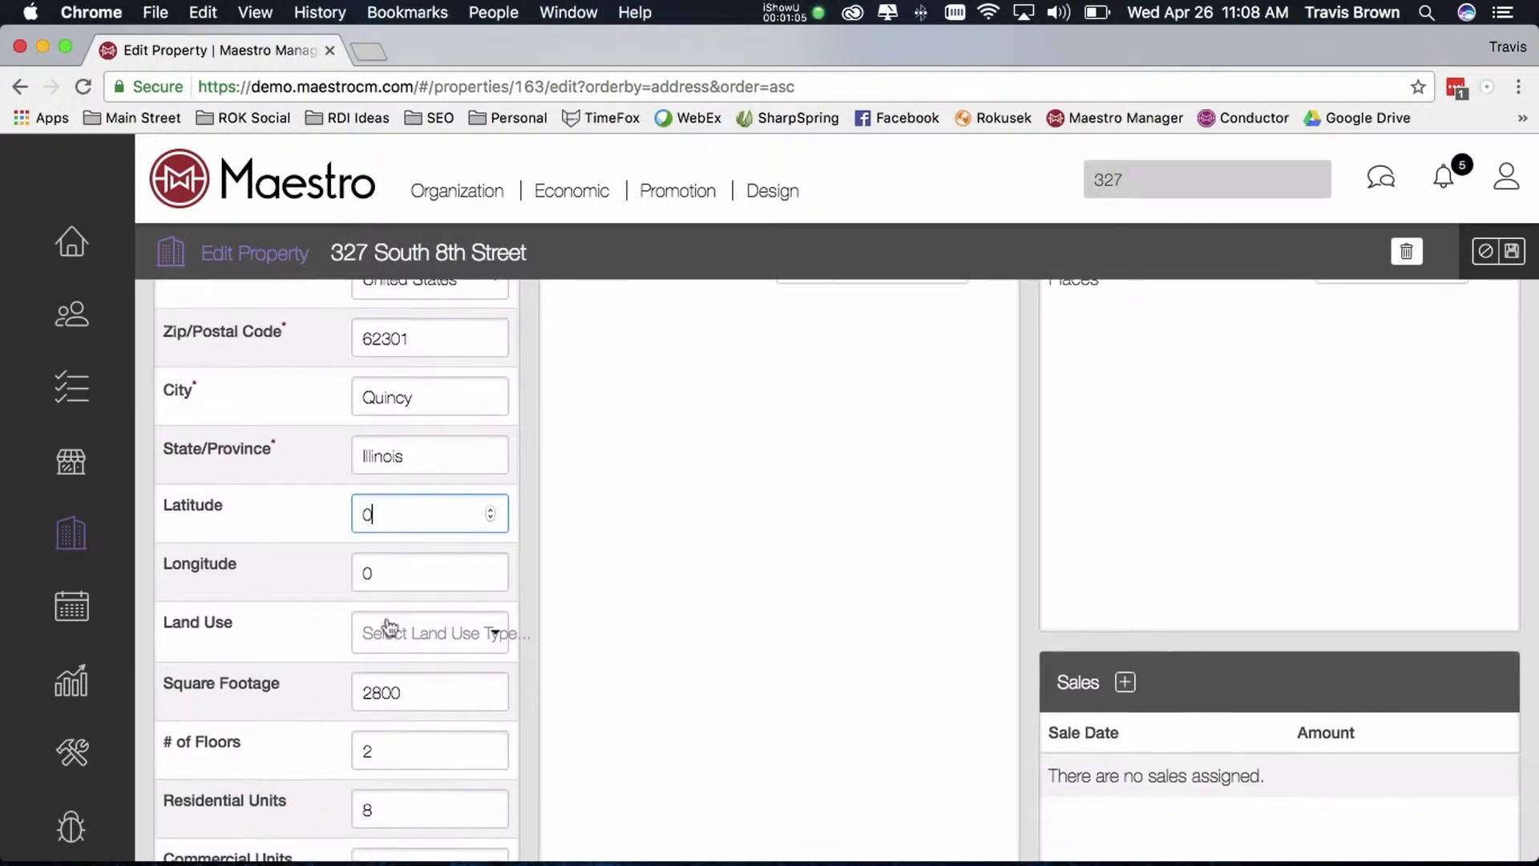
pyautogui.click(390, 631)
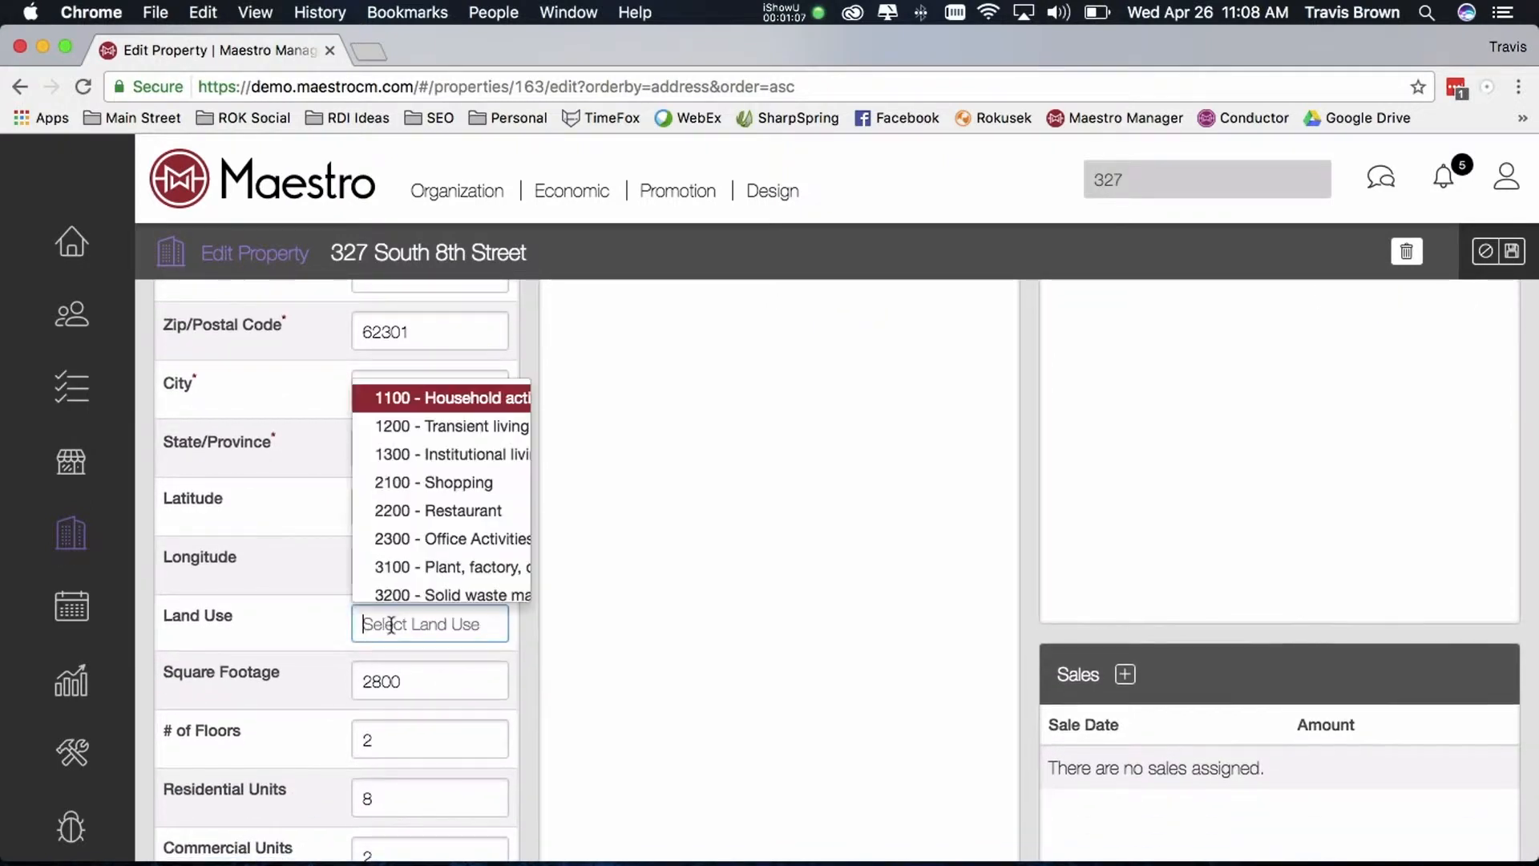
pyautogui.scroll(-1, 436, 524)
pyautogui.scroll(-2, 436, 525)
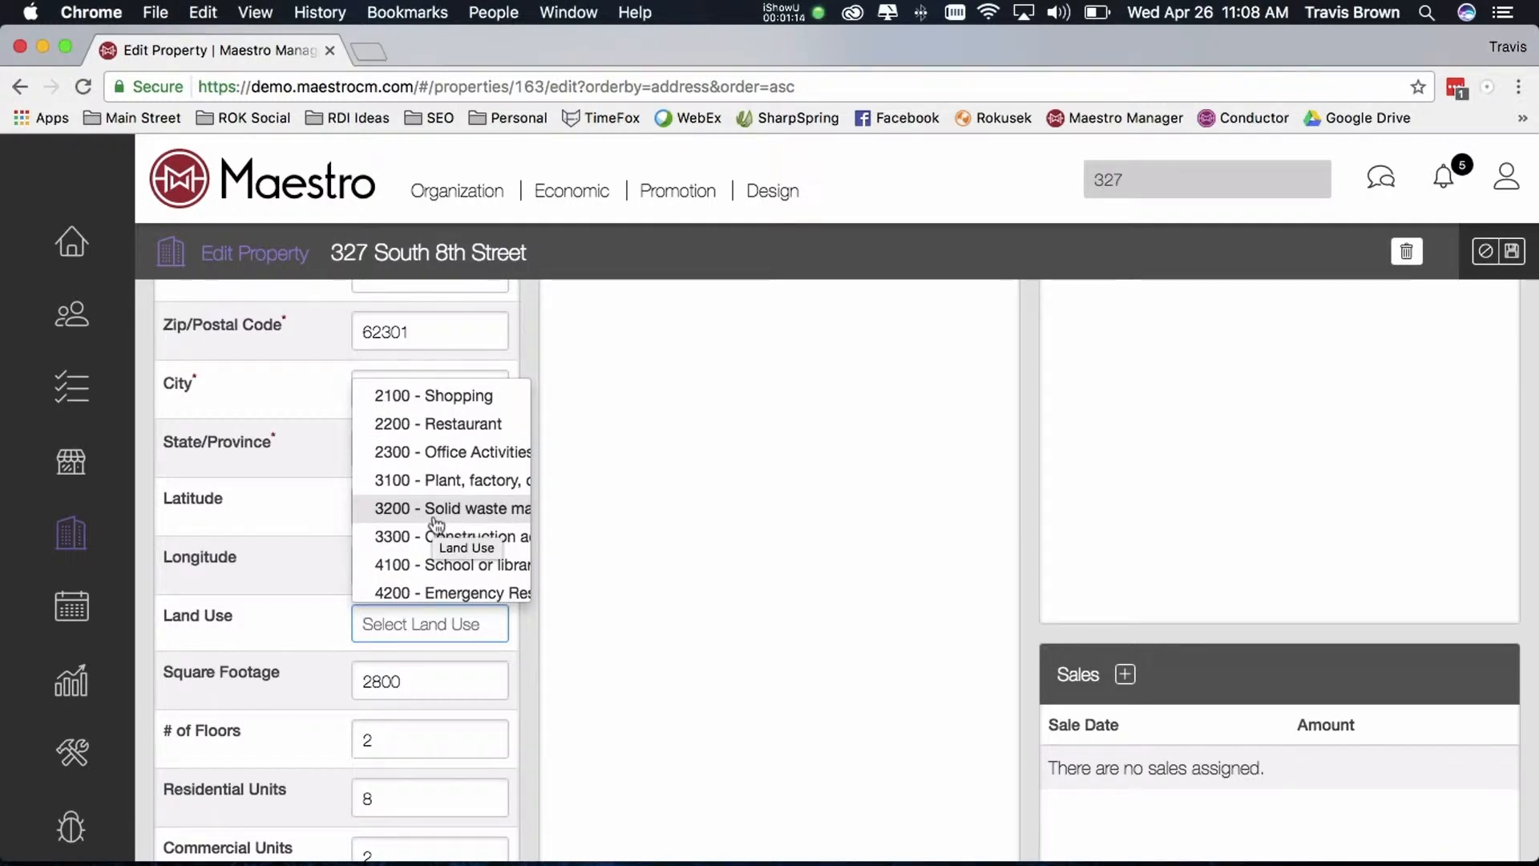
pyautogui.scroll(1, 431, 489)
pyautogui.click(429, 465)
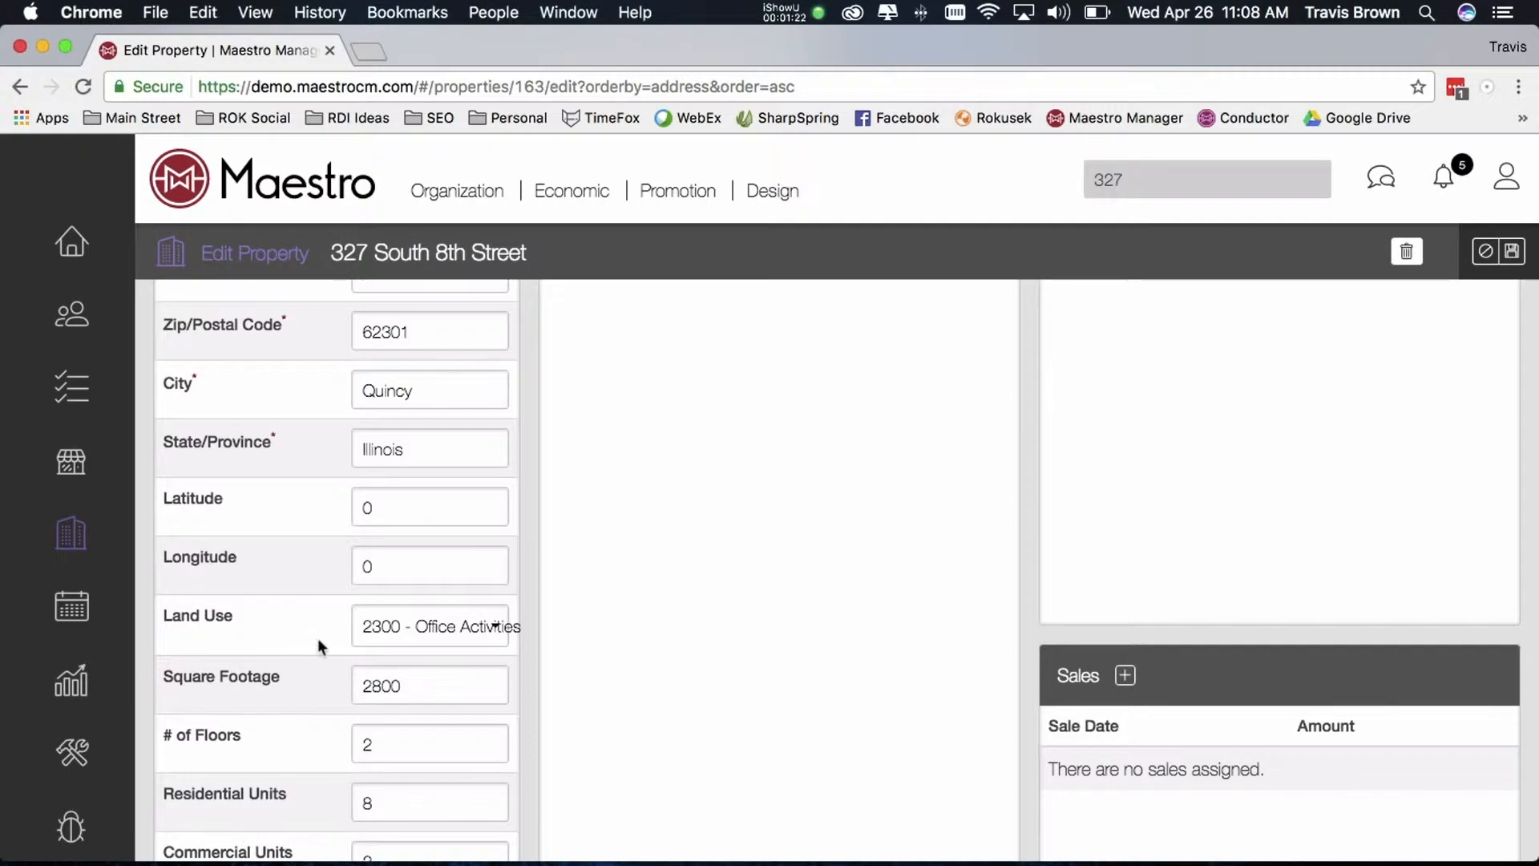
# Review the property's floor, unit, TIF, SSA/BID and zoning fields further down the form
pyautogui.scroll(-1, 405, 672)
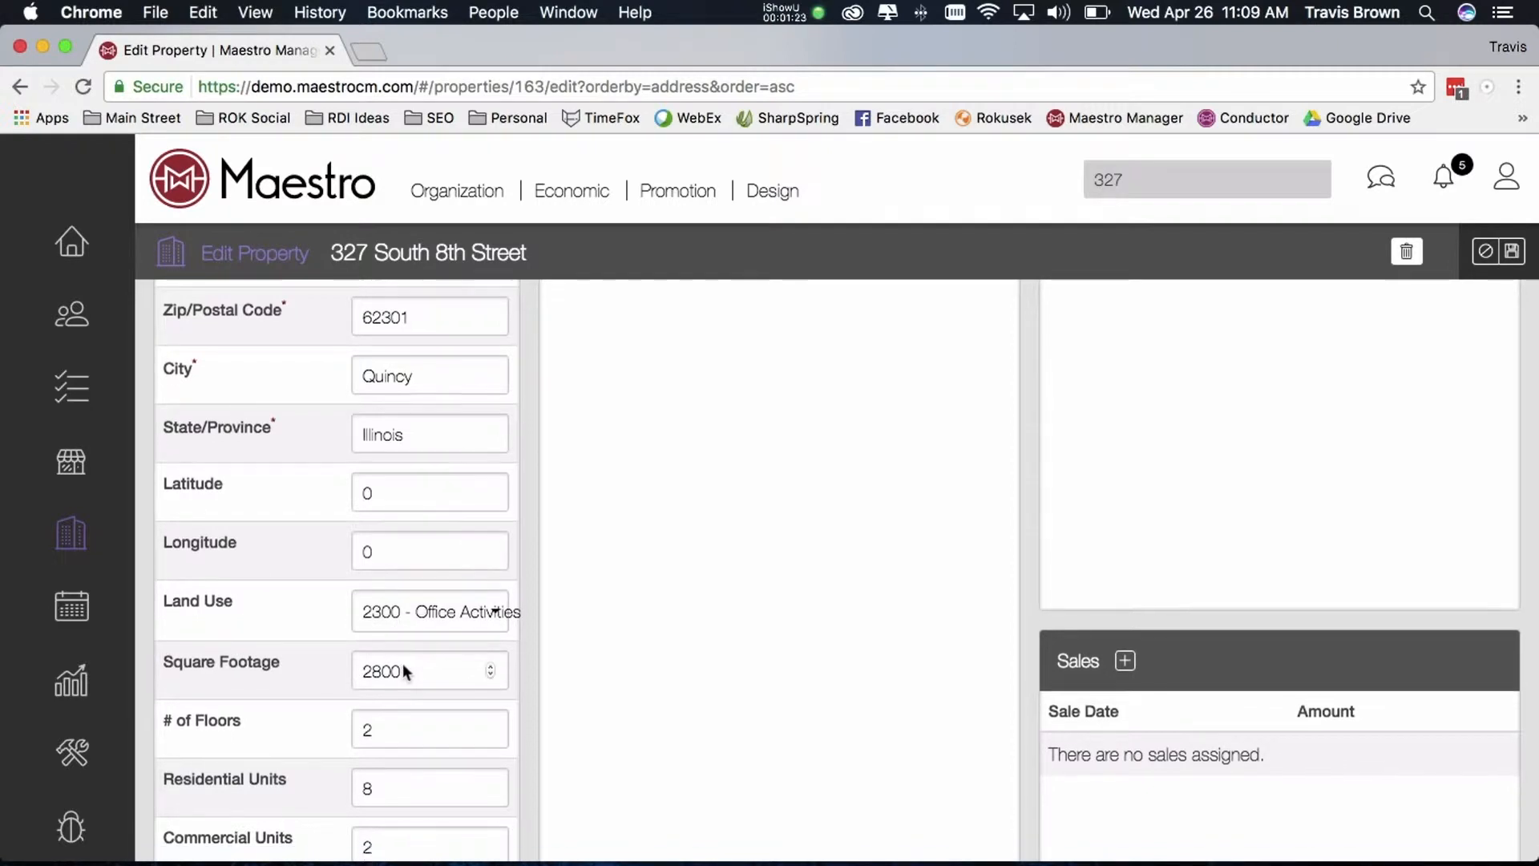
pyautogui.scroll(-5, 404, 672)
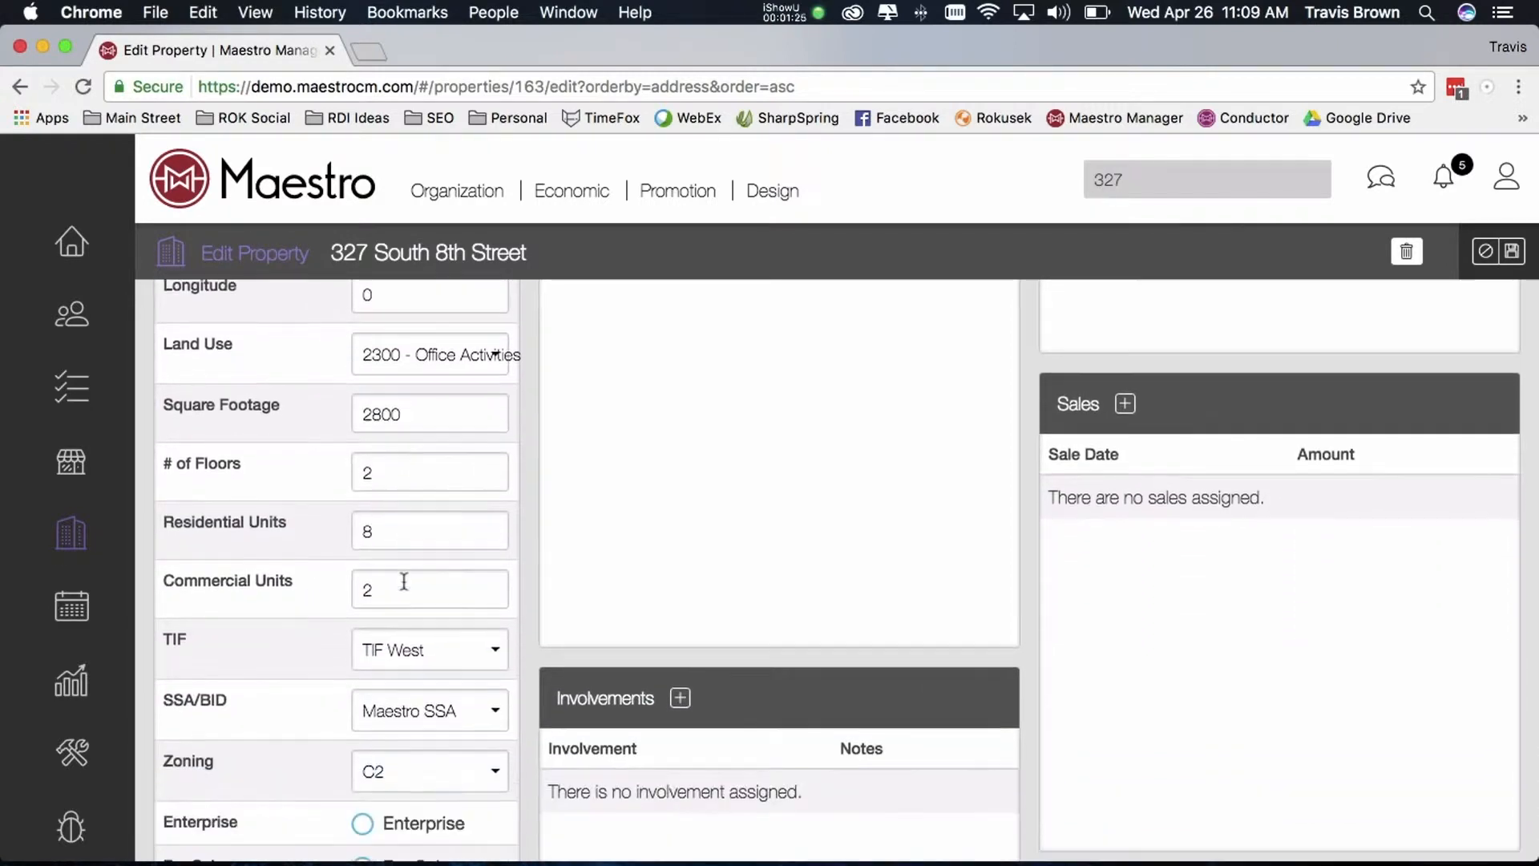
pyautogui.scroll(-2, 404, 582)
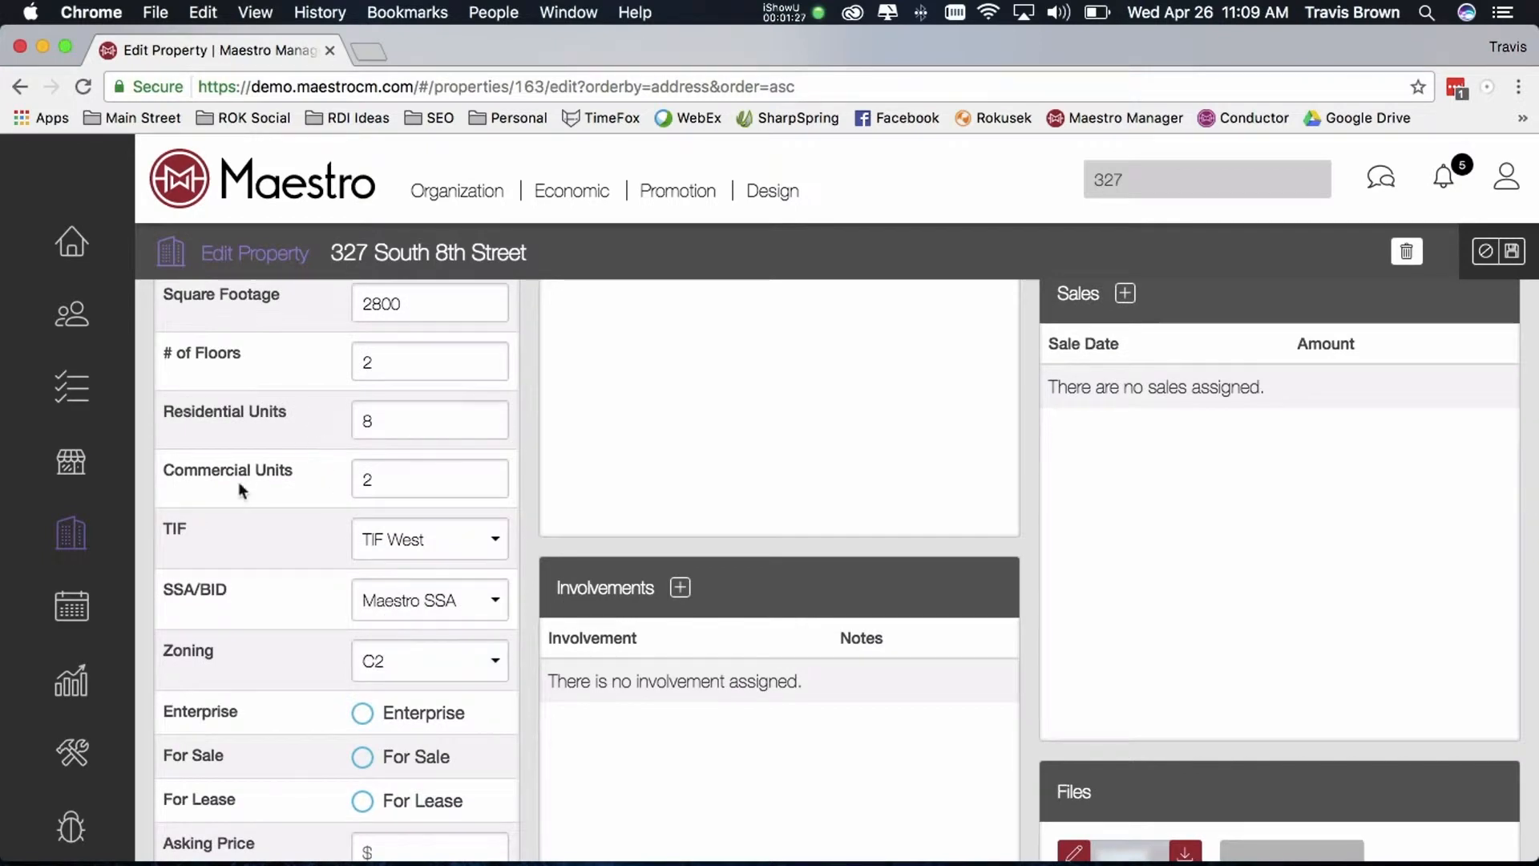
pyautogui.scroll(-2, 238, 481)
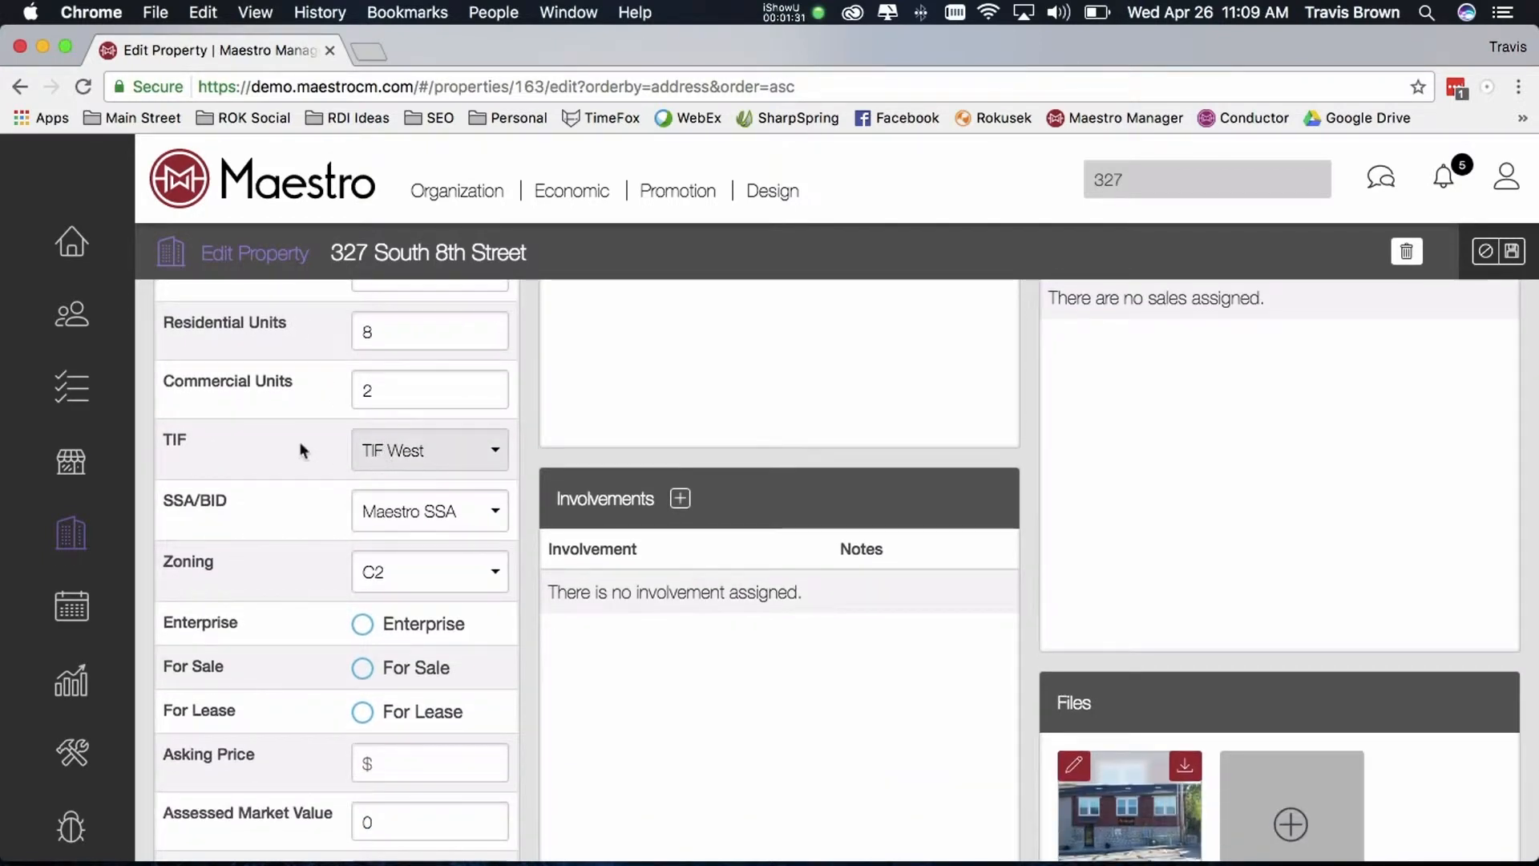
pyautogui.scroll(-1, 412, 451)
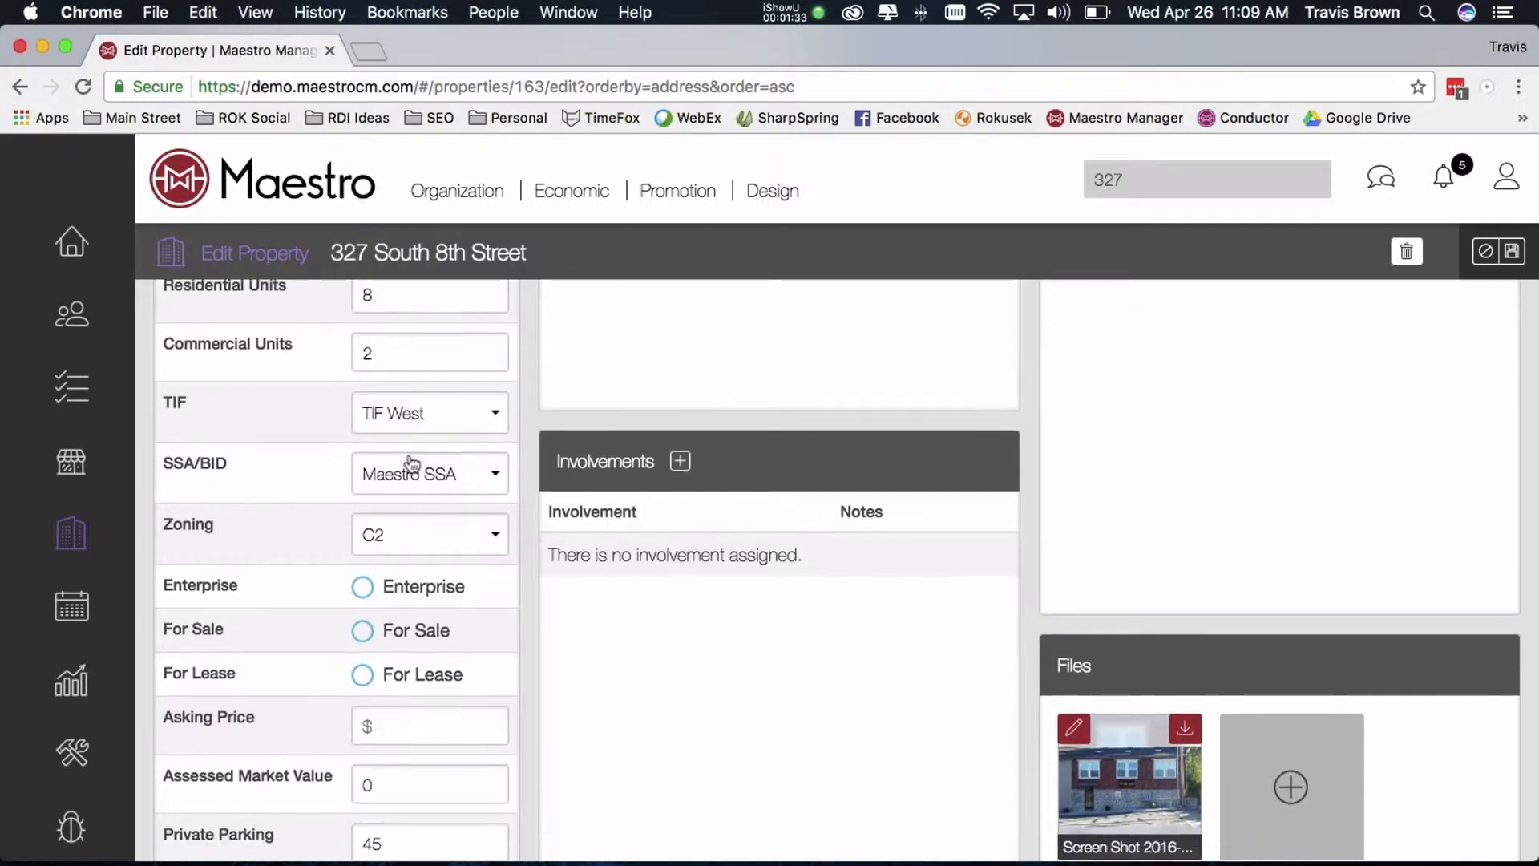
pyautogui.scroll(-1, 412, 465)
pyautogui.scroll(-1, 411, 463)
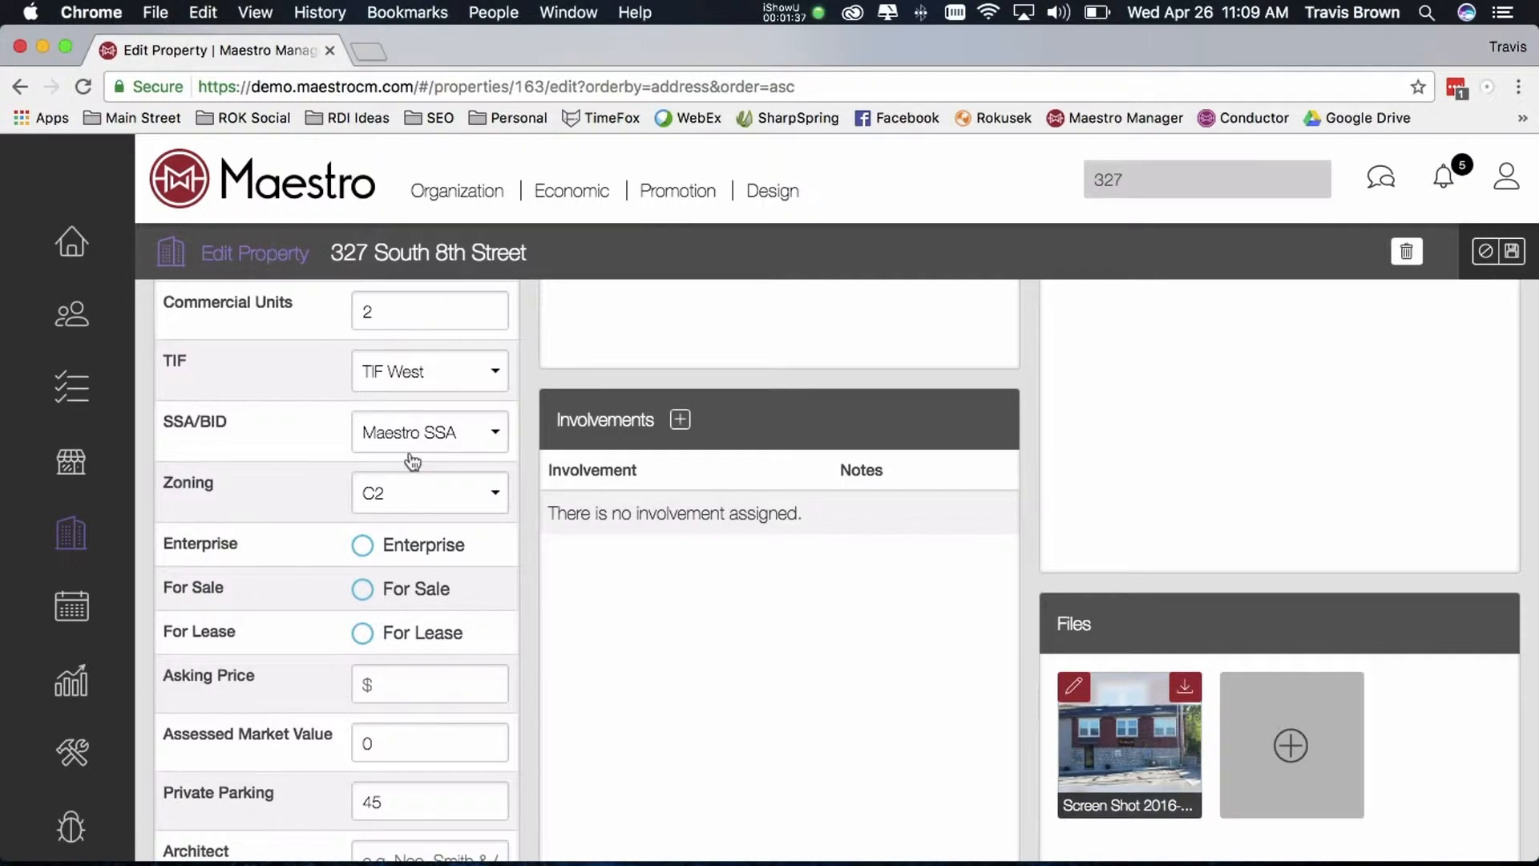
pyautogui.click(406, 369)
pyautogui.click(310, 400)
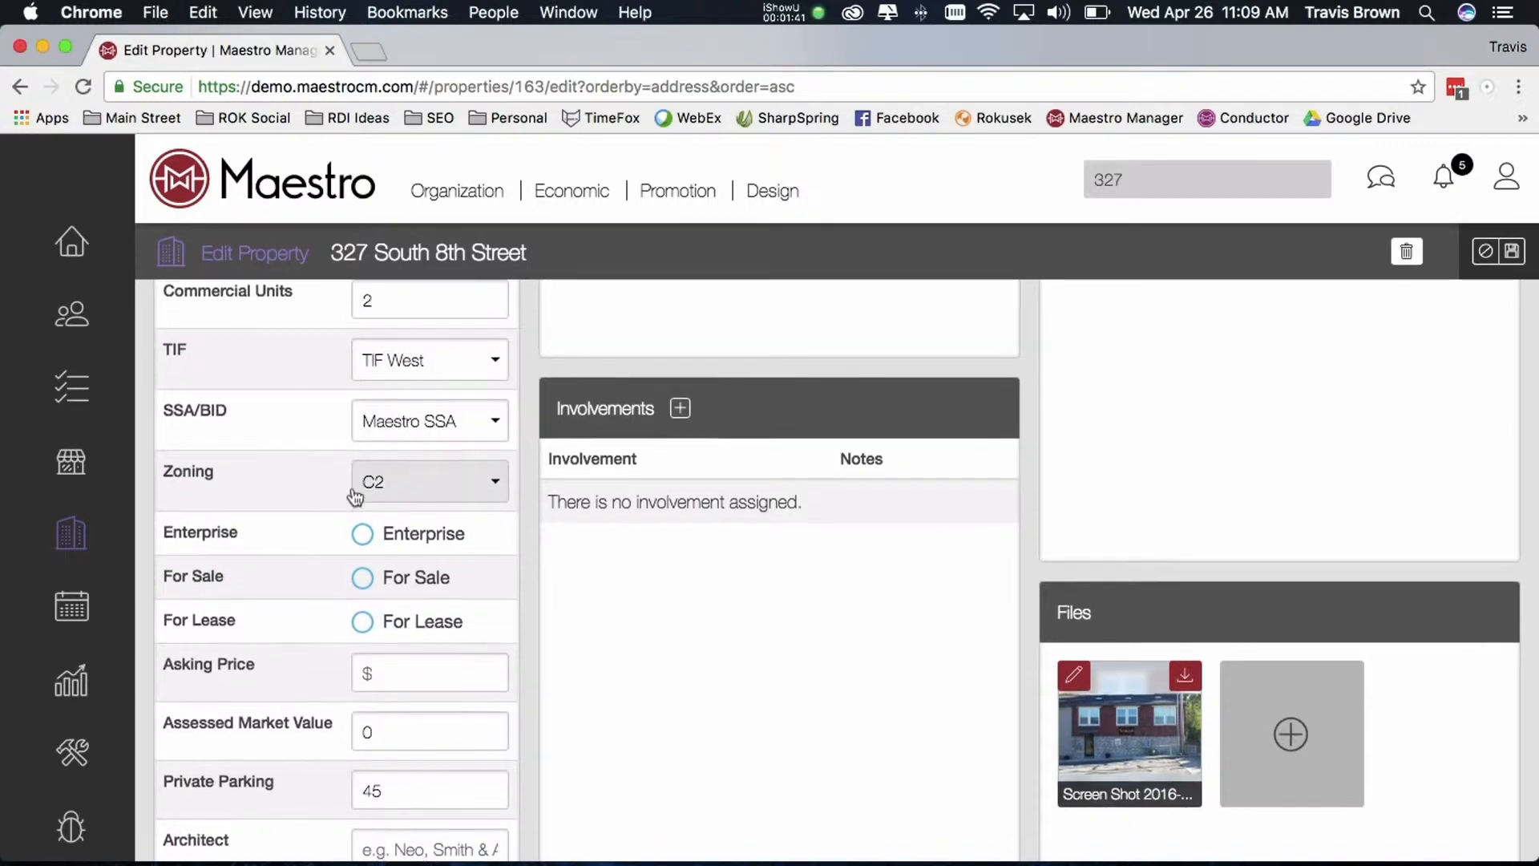
pyautogui.scroll(-5, 359, 493)
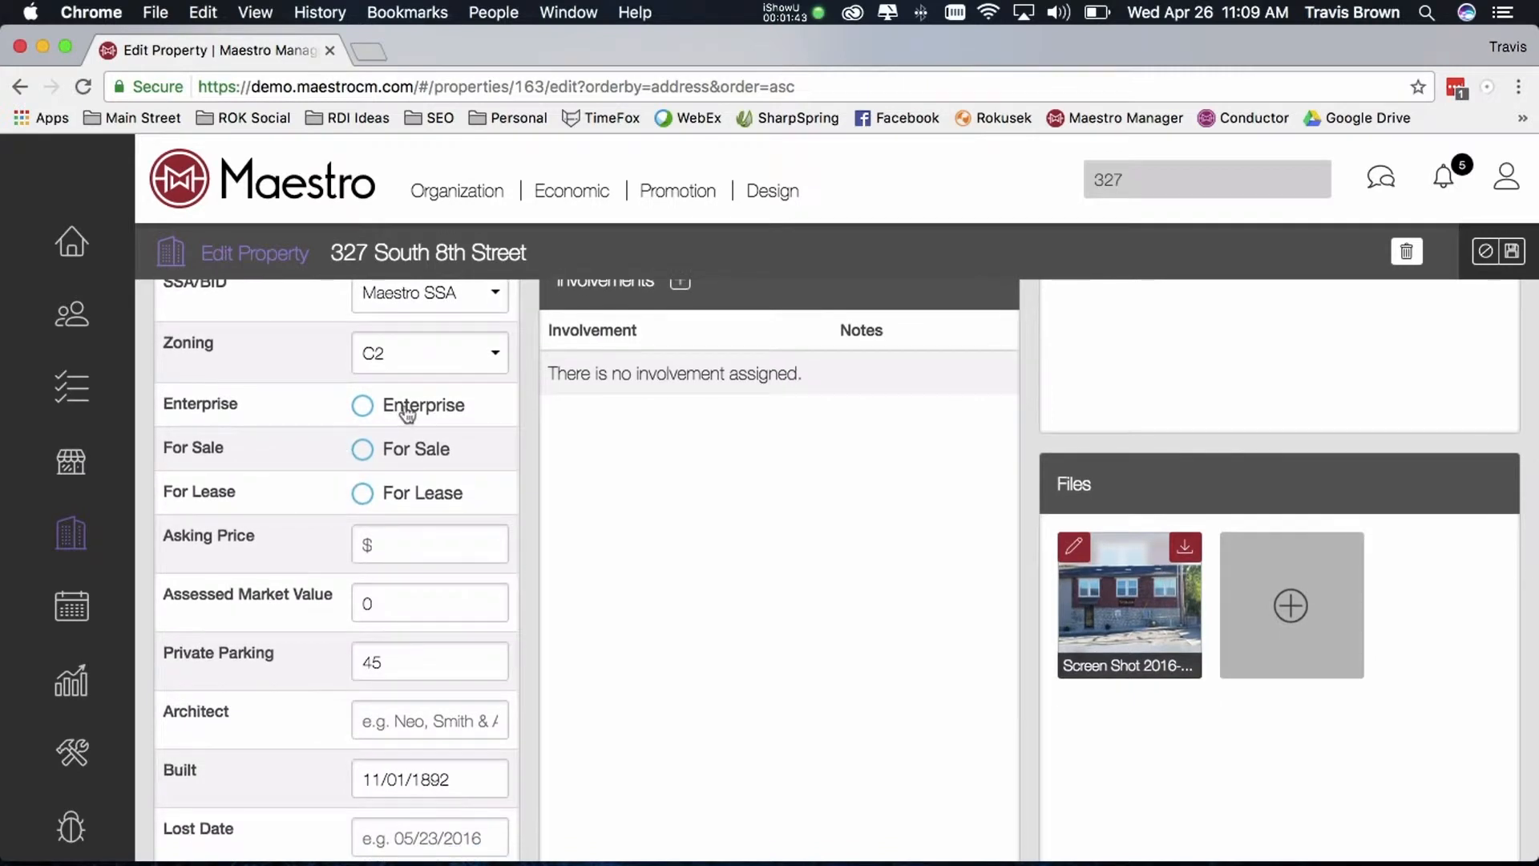
pyautogui.scroll(-5, 353, 513)
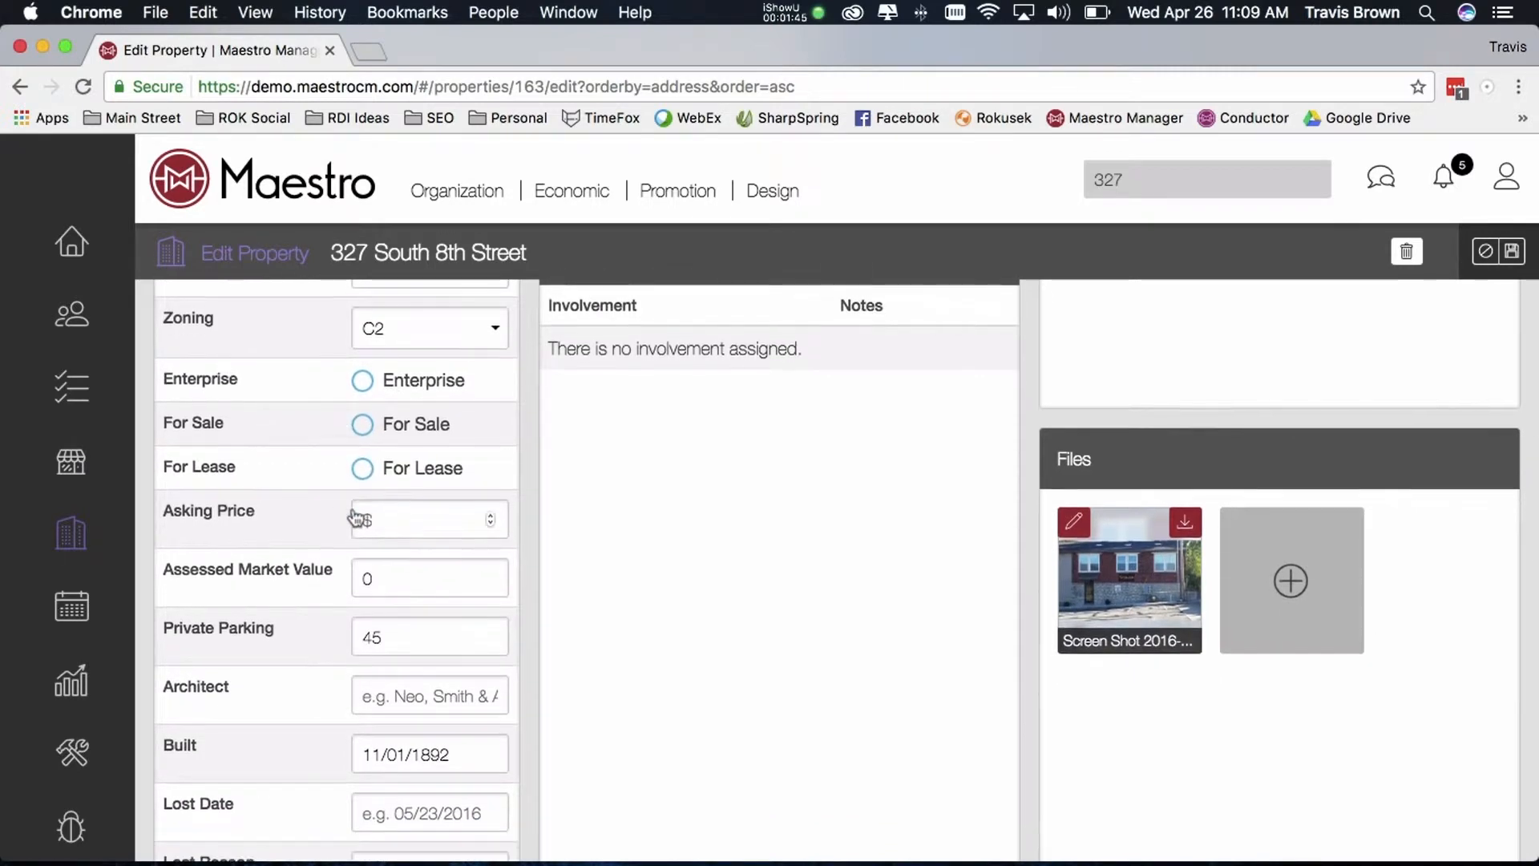
# Set the property's Assessed Market Value to 189000
pyautogui.click(388, 459)
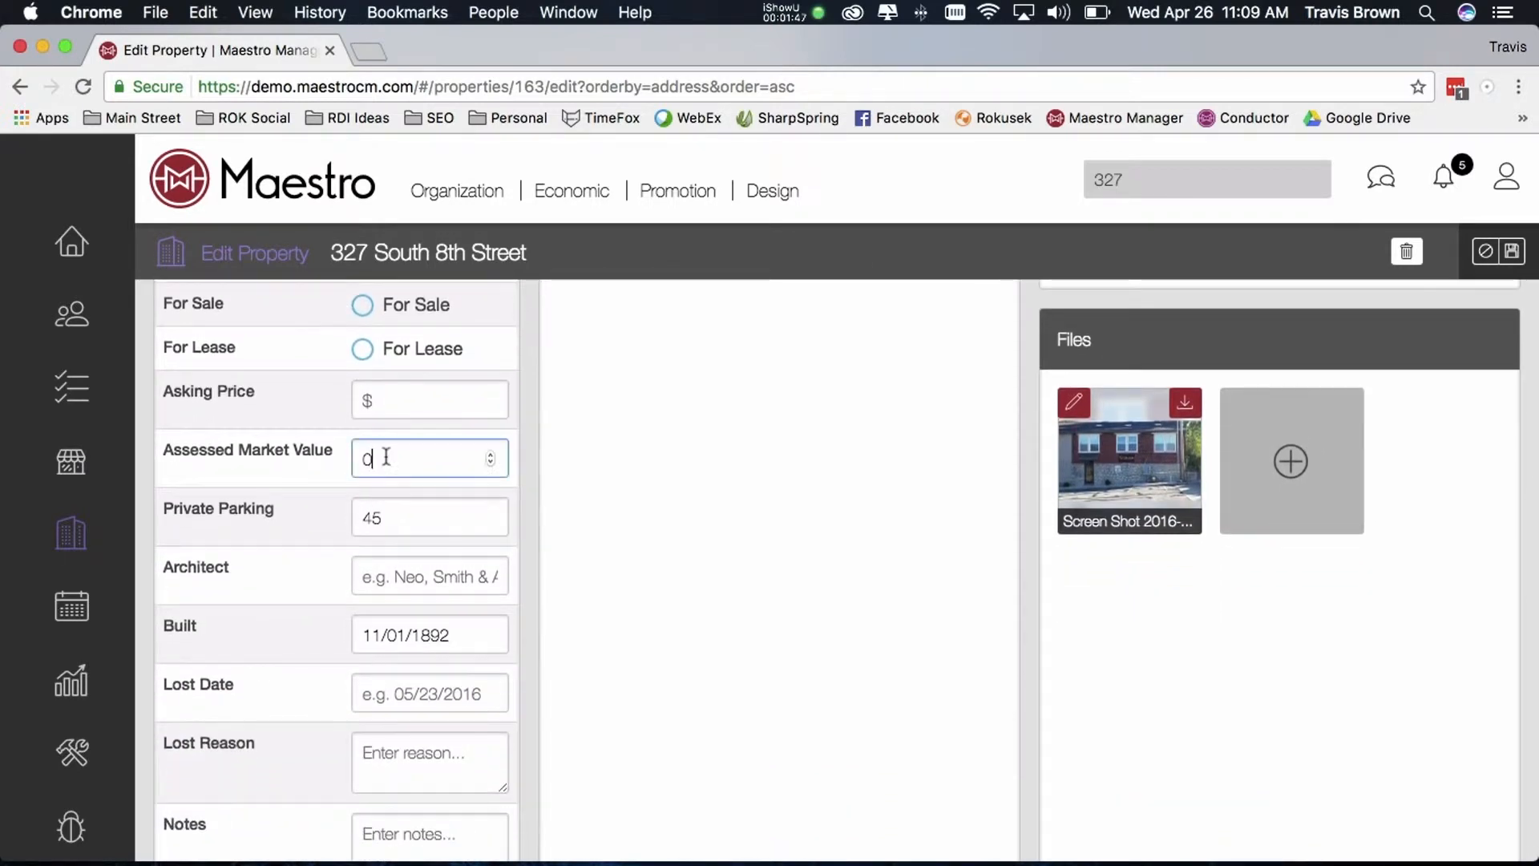
pyautogui.moveTo(388, 458); pyautogui.dragTo(329, 449)
pyautogui.write('1890000')
pyautogui.press('BackSpace')
pyautogui.click(406, 514)
pyautogui.scroll(-1, 402, 539)
pyautogui.scroll(-2, 403, 538)
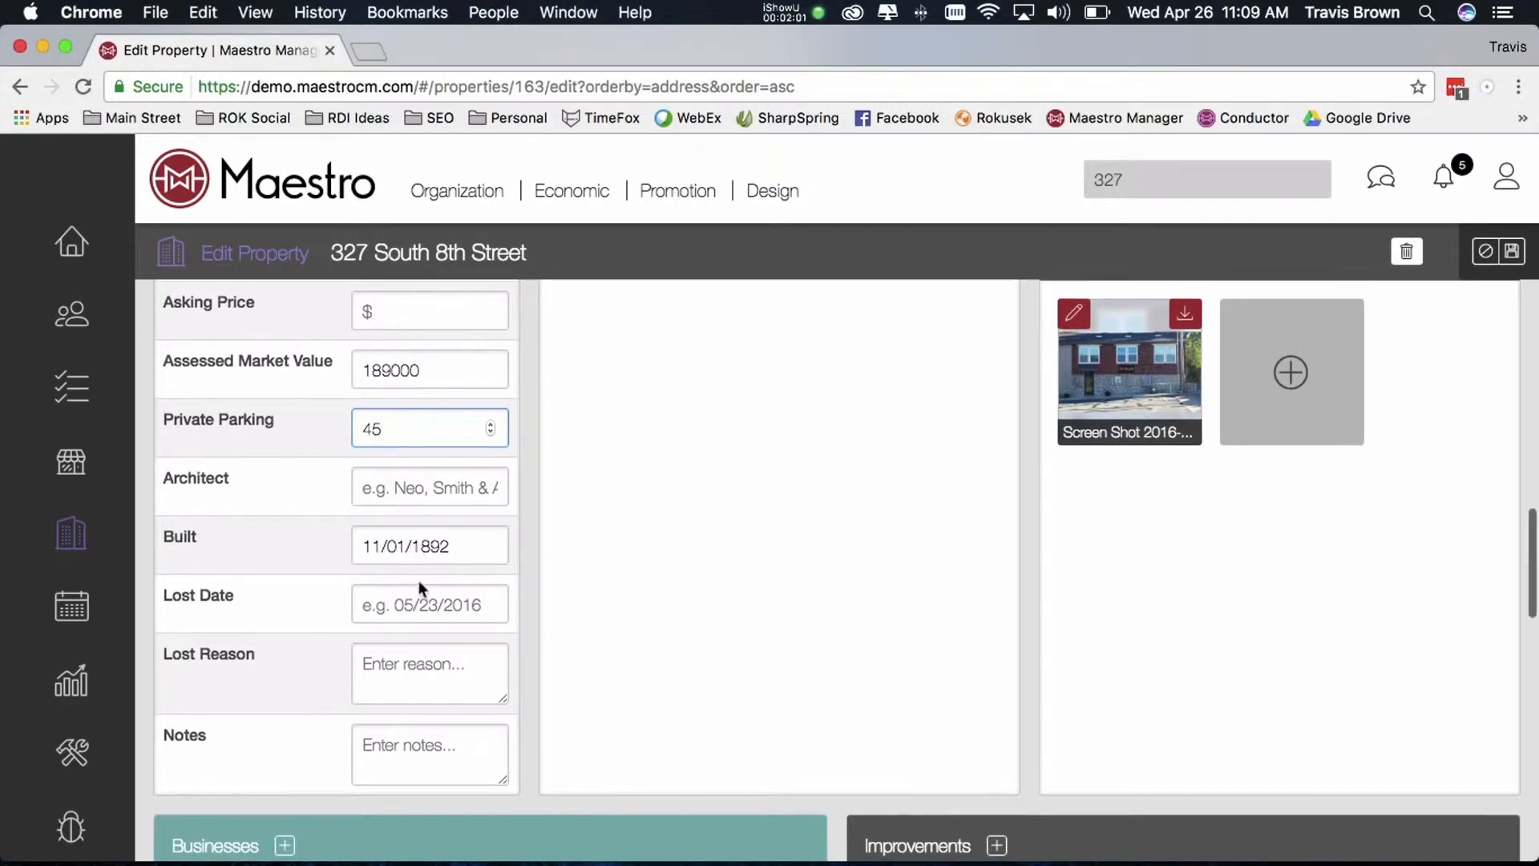
# Look over the edited property form, including the Contacts, Registries, Sales, Involvements and Files sections
pyautogui.scroll(1, 417, 594)
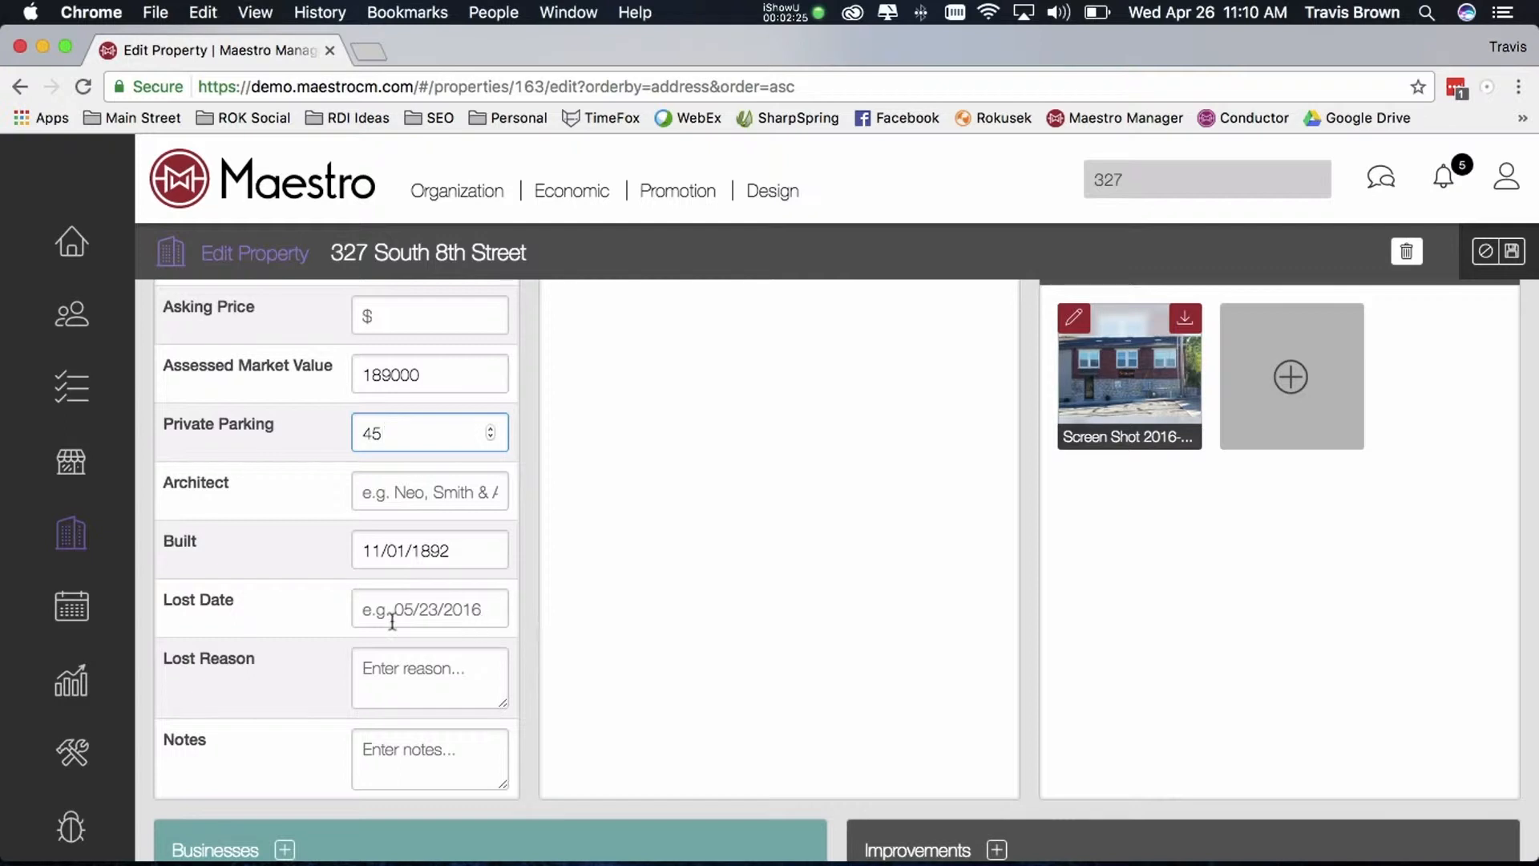
pyautogui.scroll(7, 660, 598)
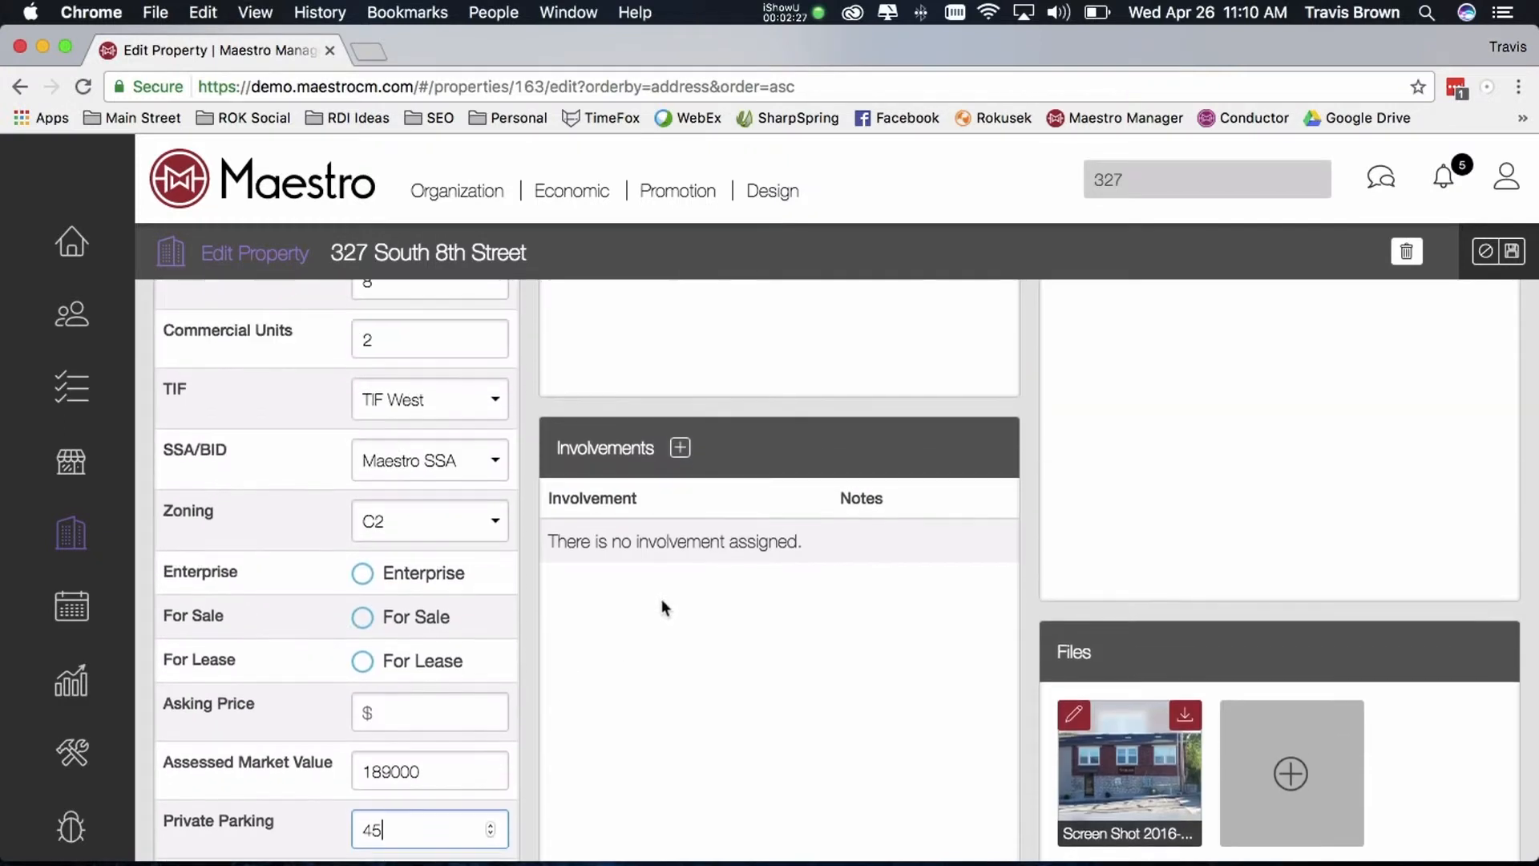
pyautogui.scroll(7, 662, 598)
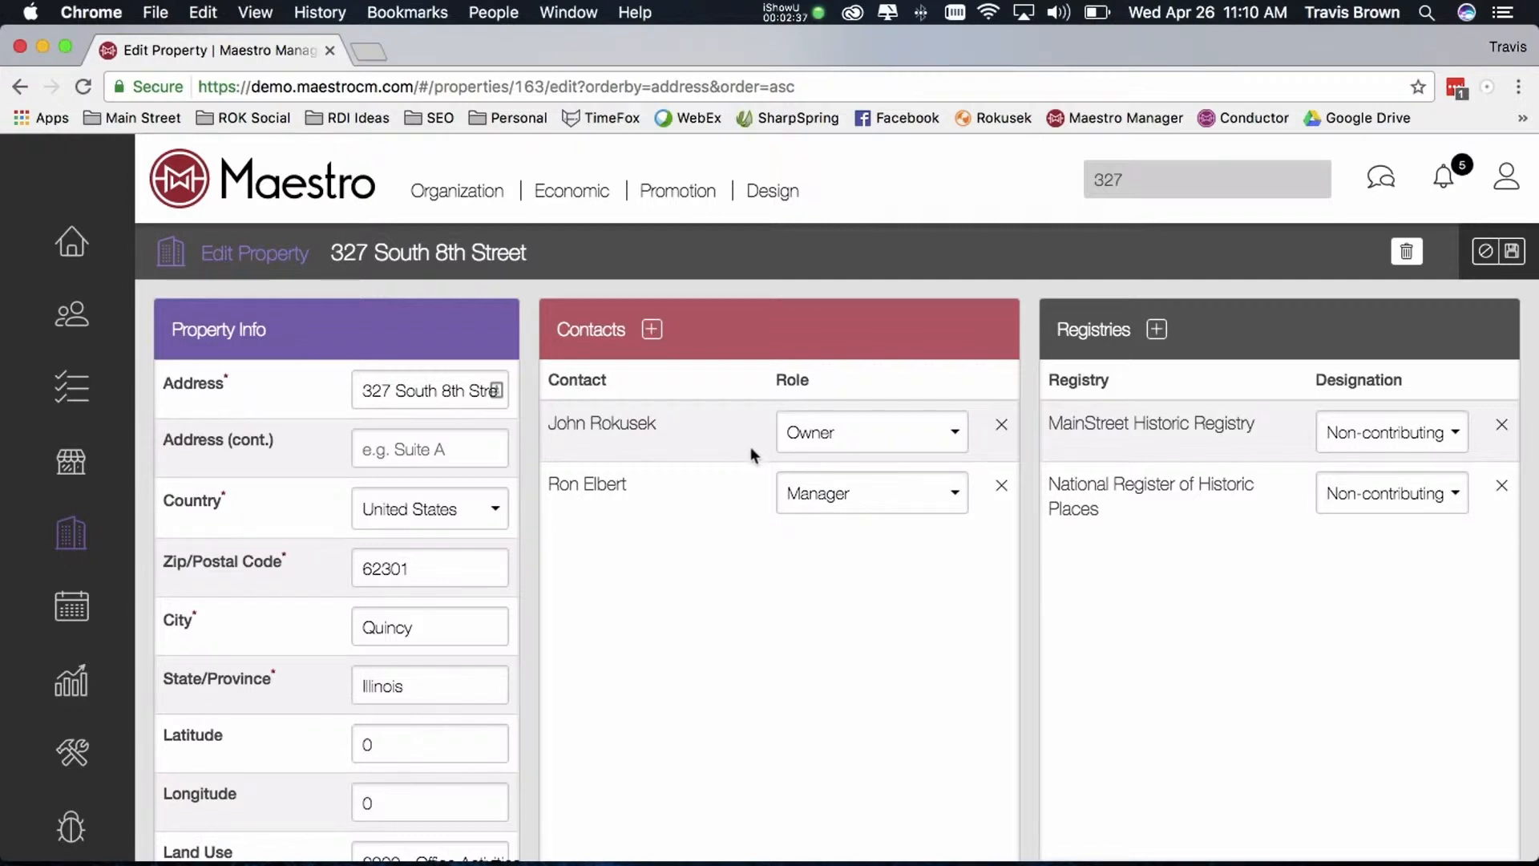
pyautogui.scroll(-1, 1210, 444)
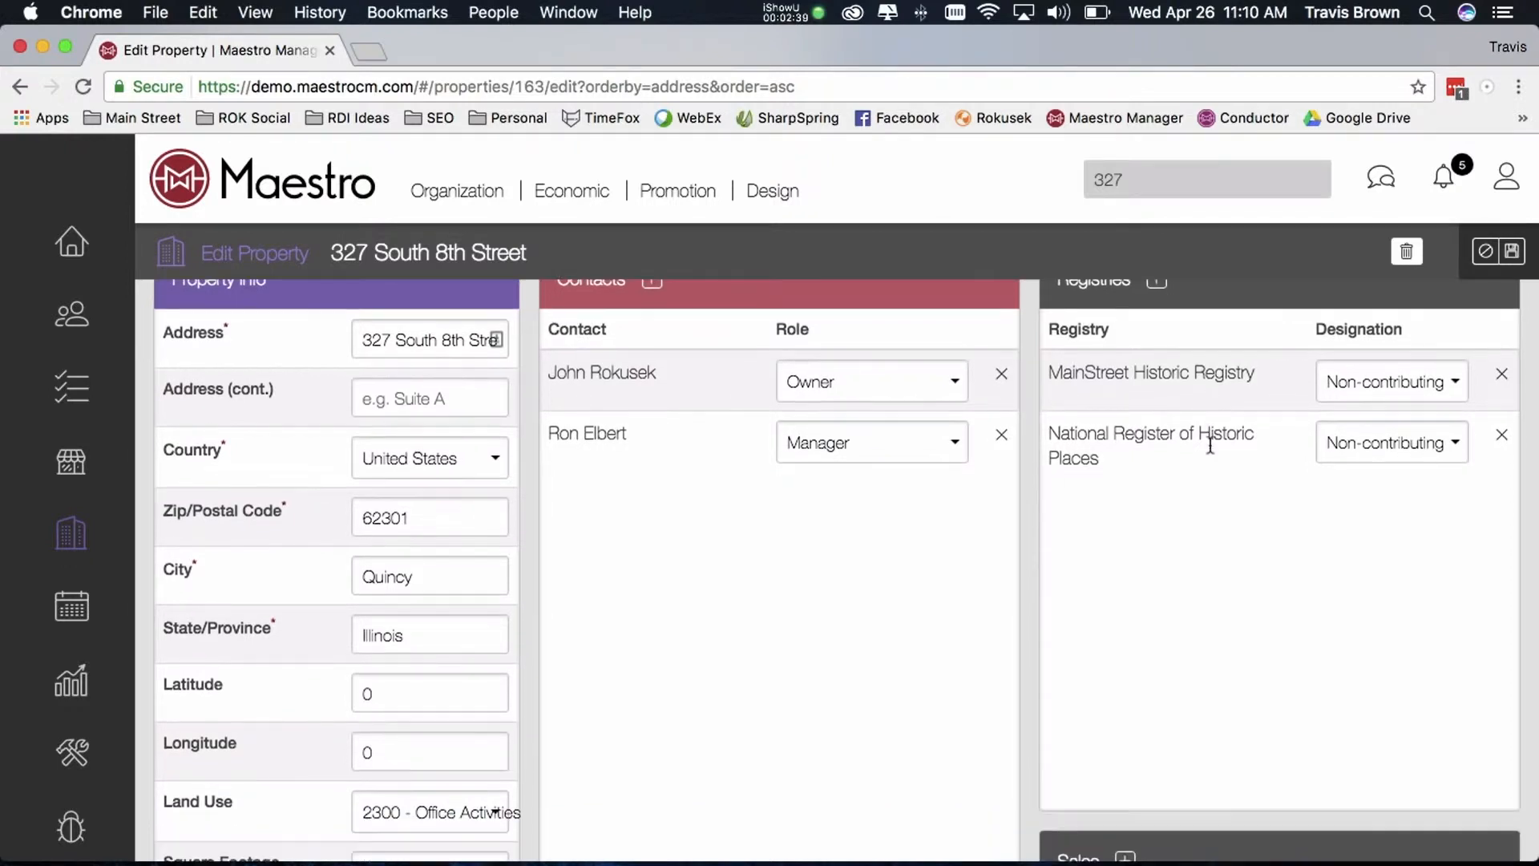
pyautogui.scroll(1, 1211, 444)
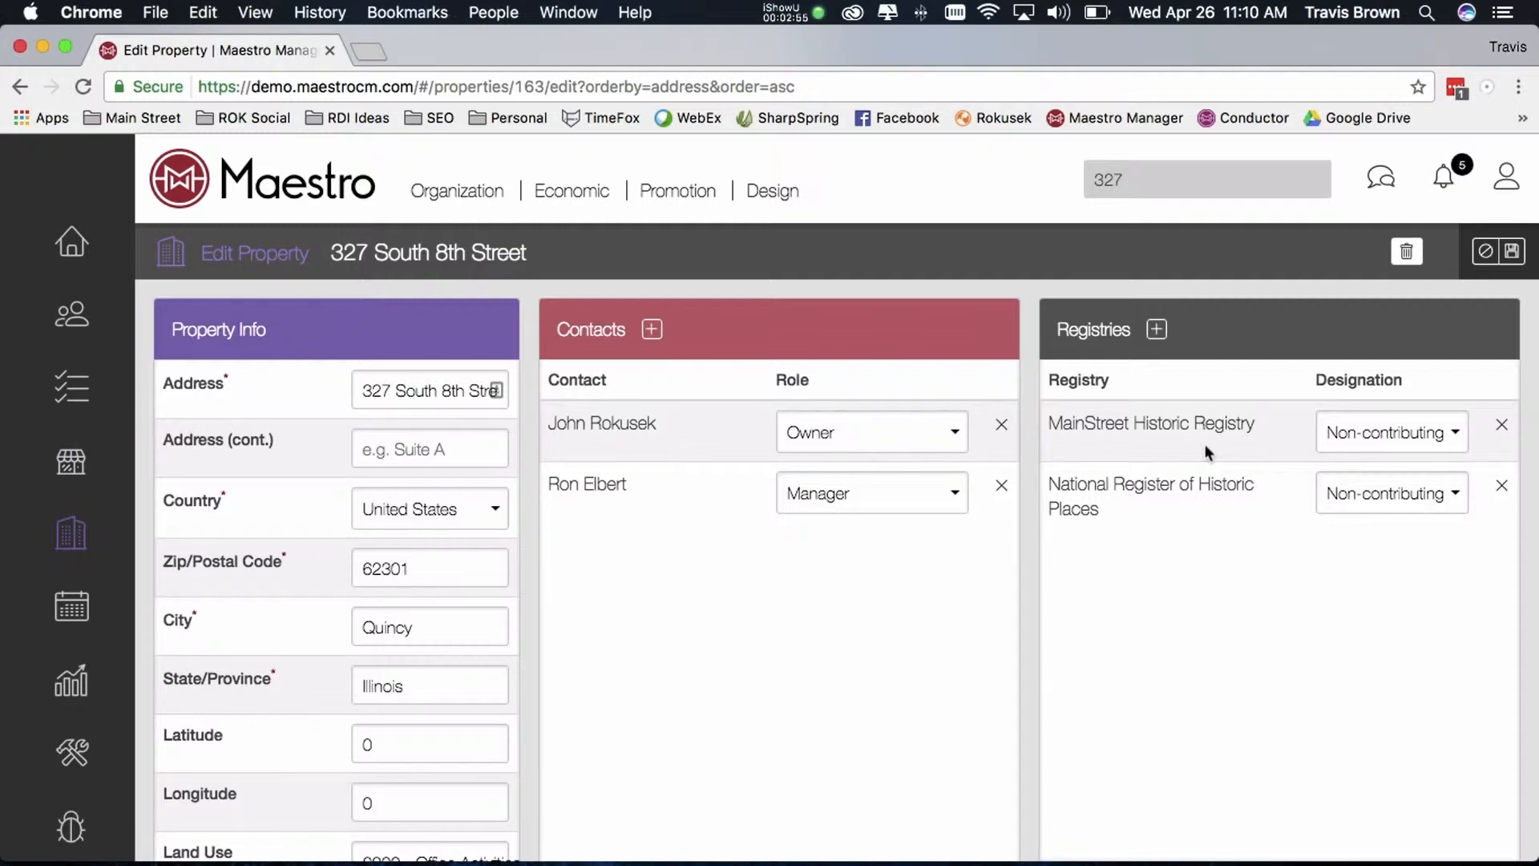
pyautogui.scroll(-5, 1190, 464)
pyautogui.scroll(-5, 1181, 506)
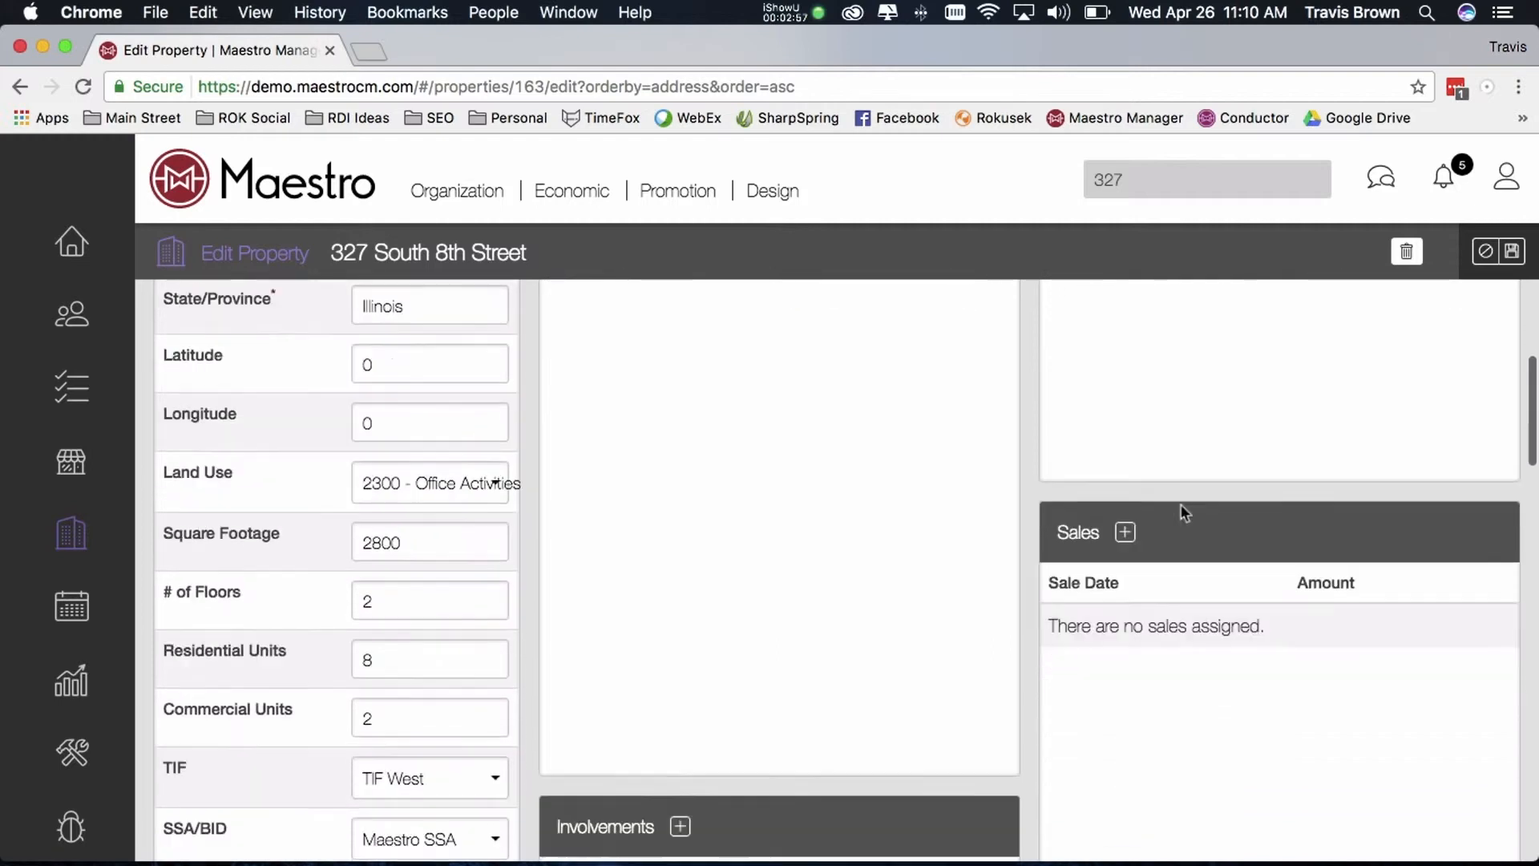
pyautogui.scroll(-2, 1131, 474)
pyautogui.scroll(-4, 1133, 477)
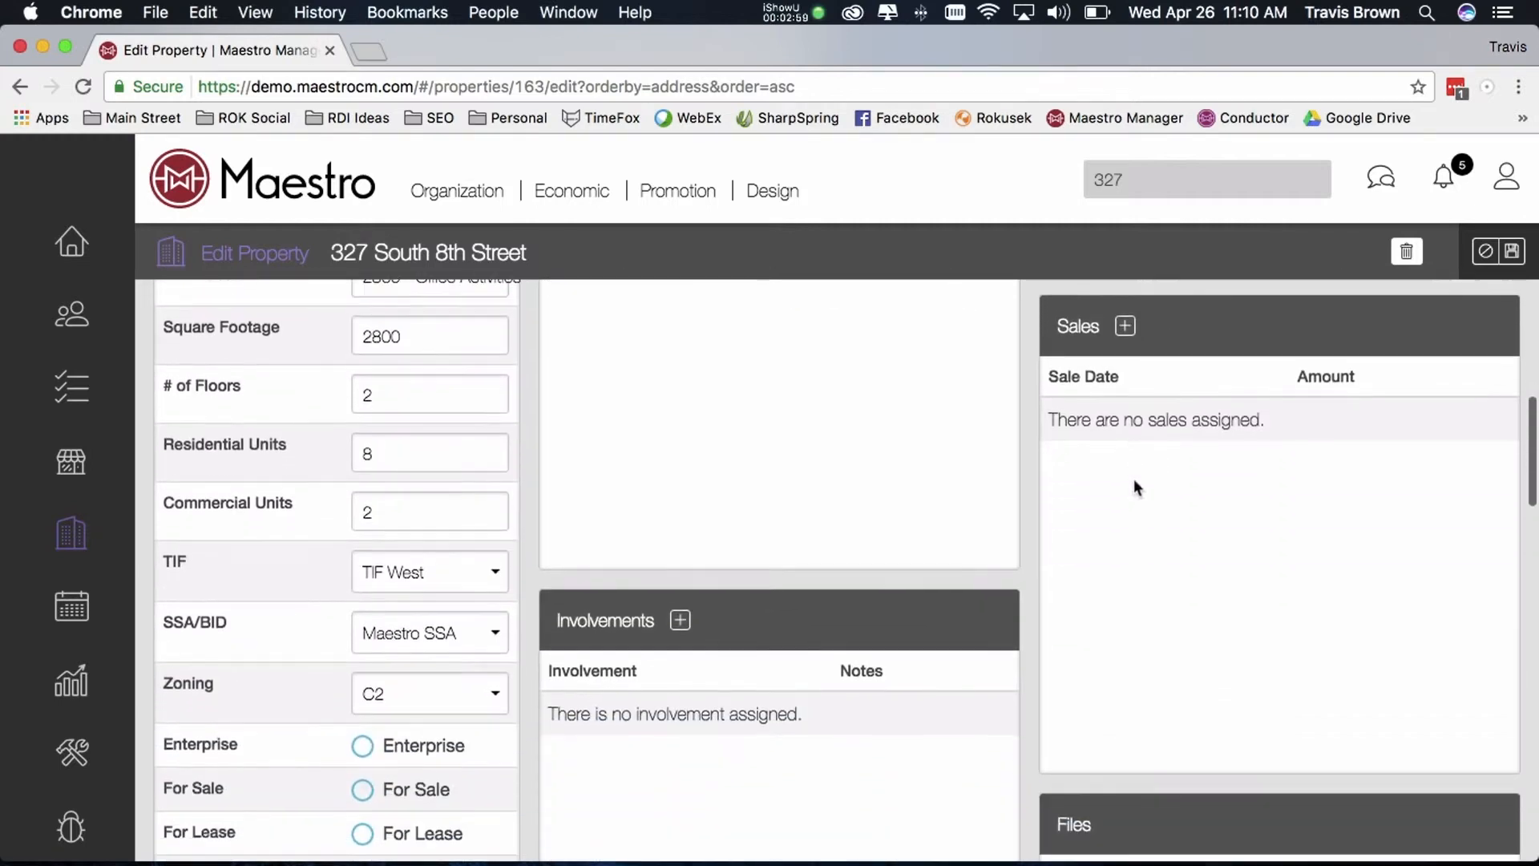
pyautogui.scroll(2, 1147, 476)
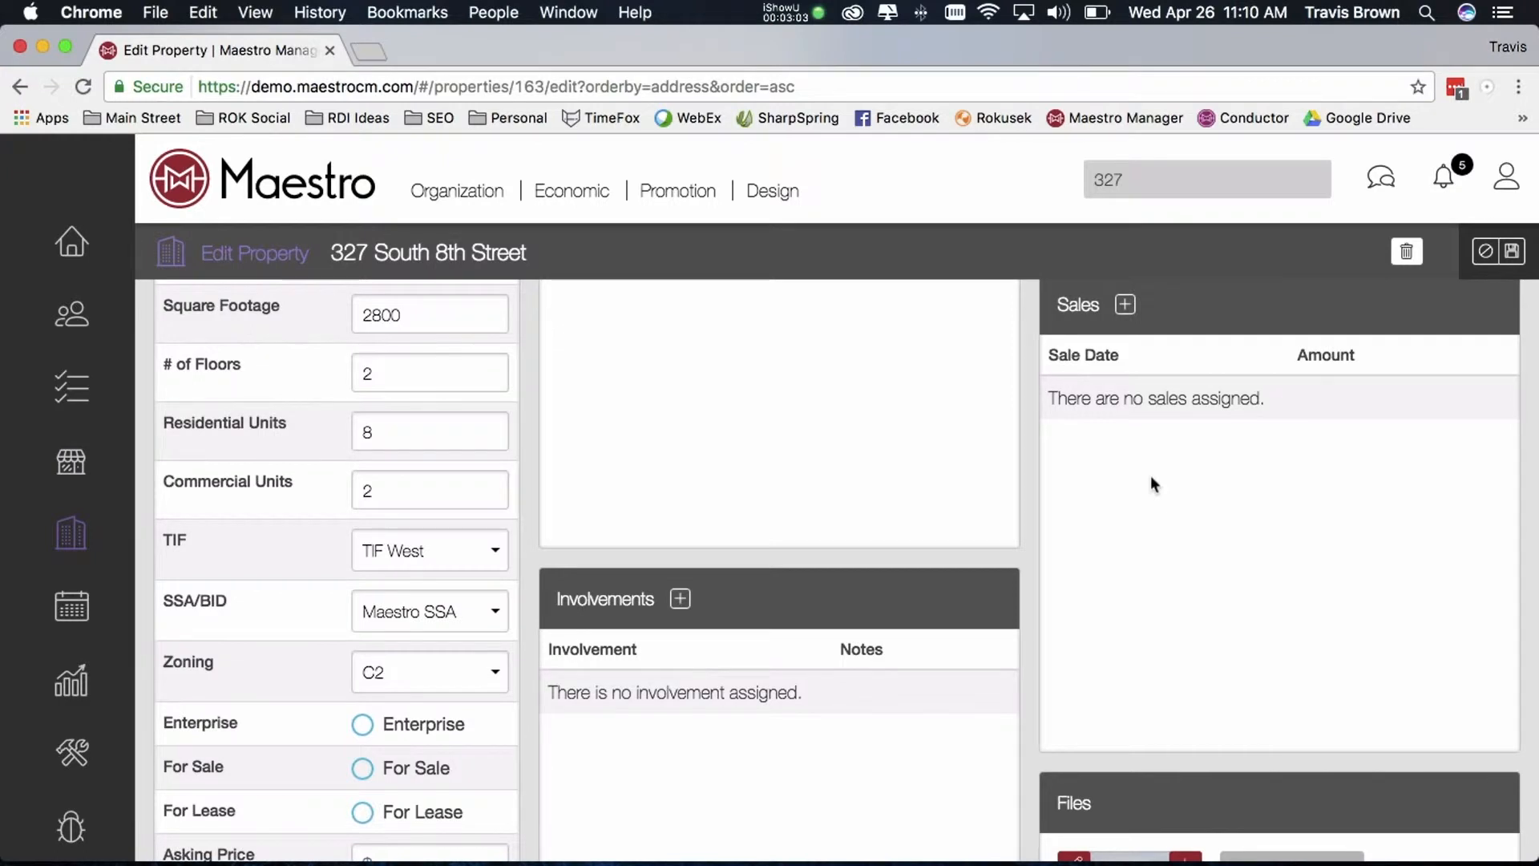
pyautogui.scroll(-4, 903, 533)
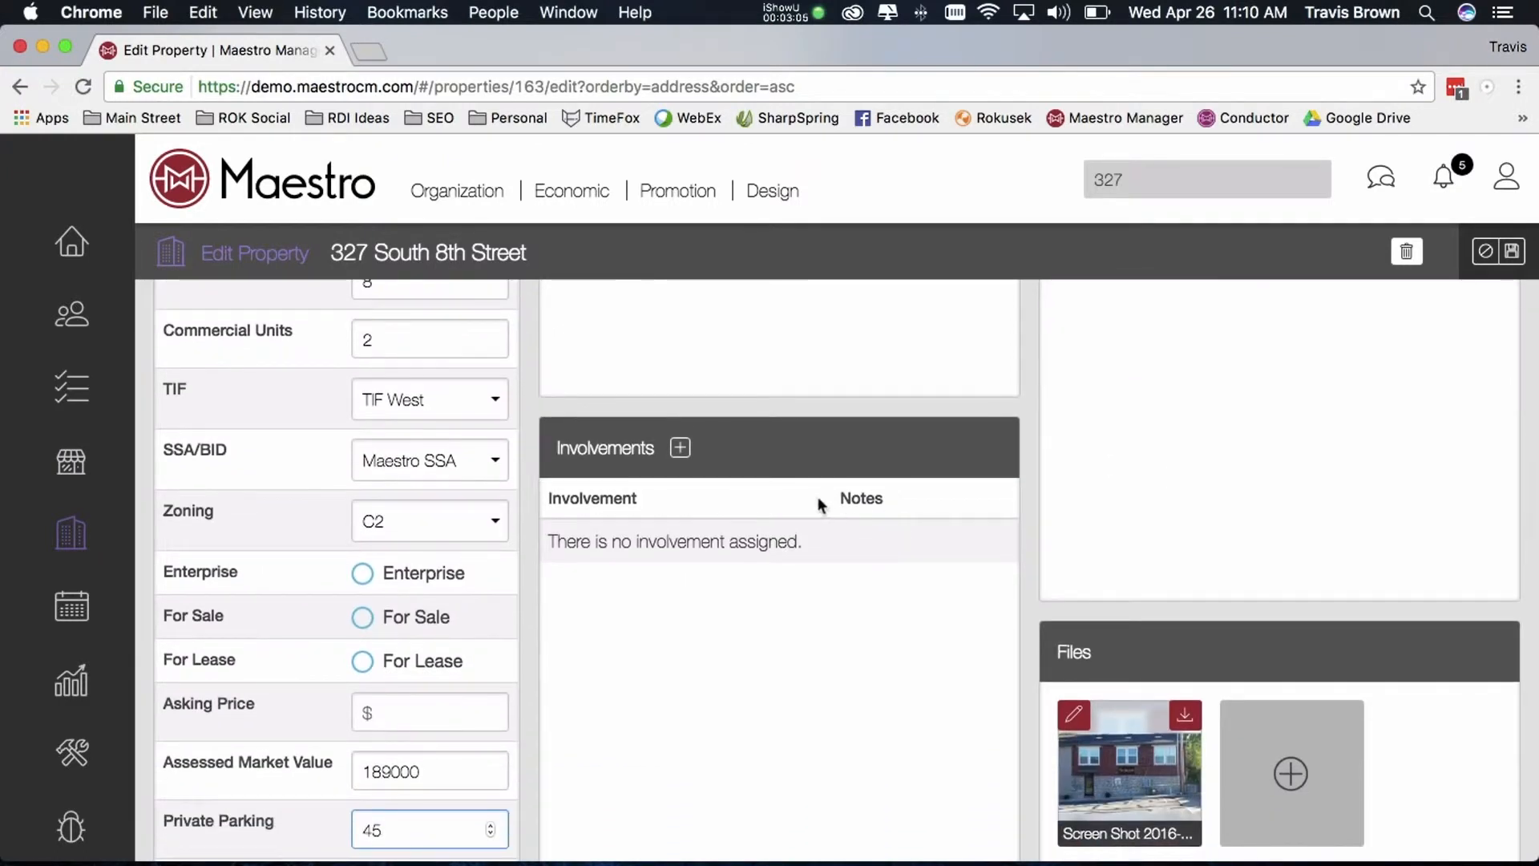
pyautogui.scroll(-3, 816, 498)
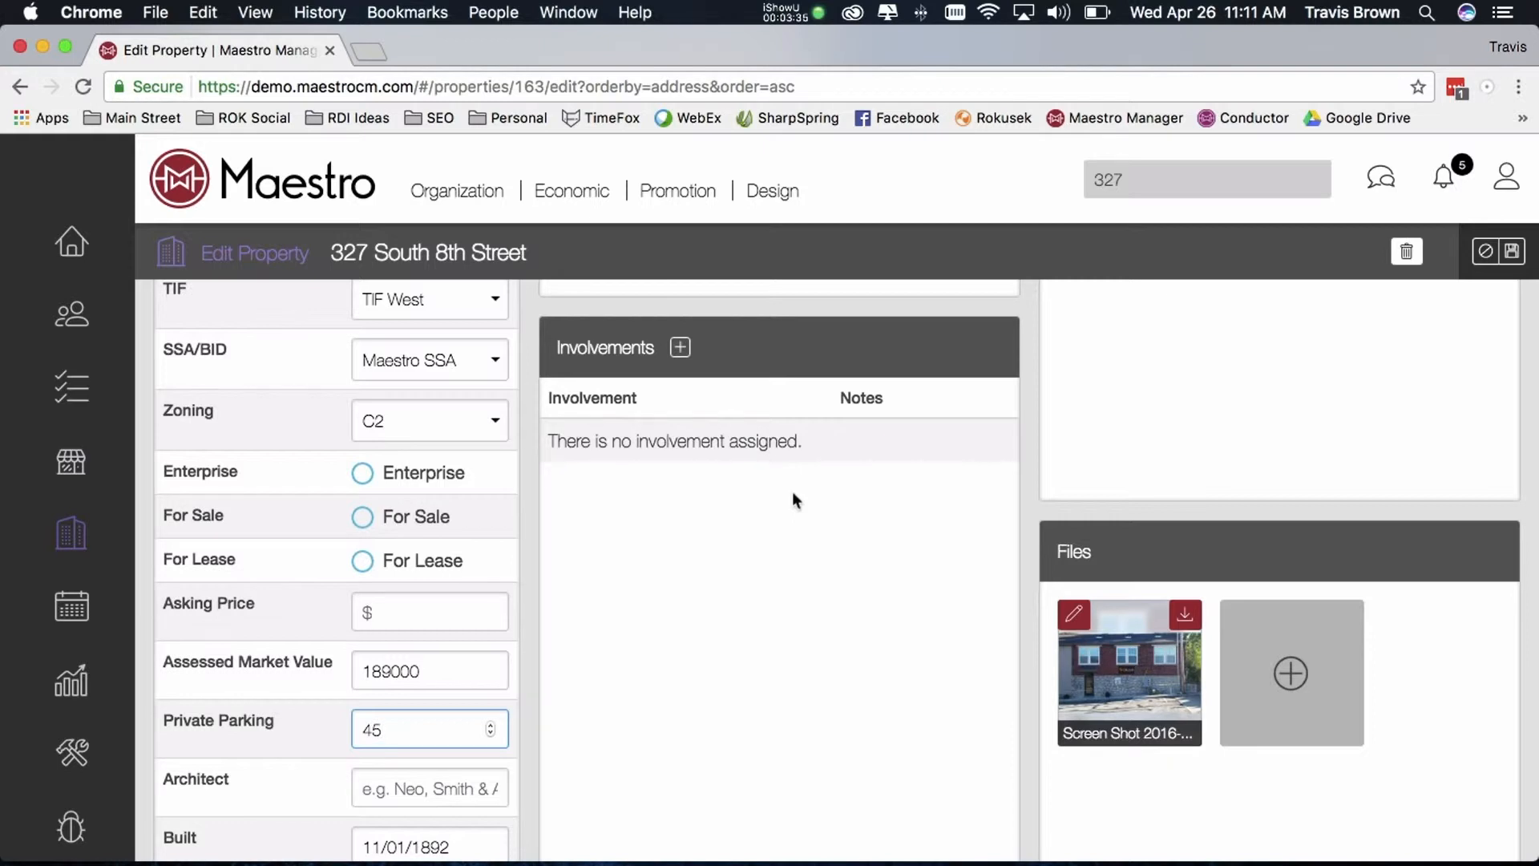
pyautogui.scroll(-2, 913, 469)
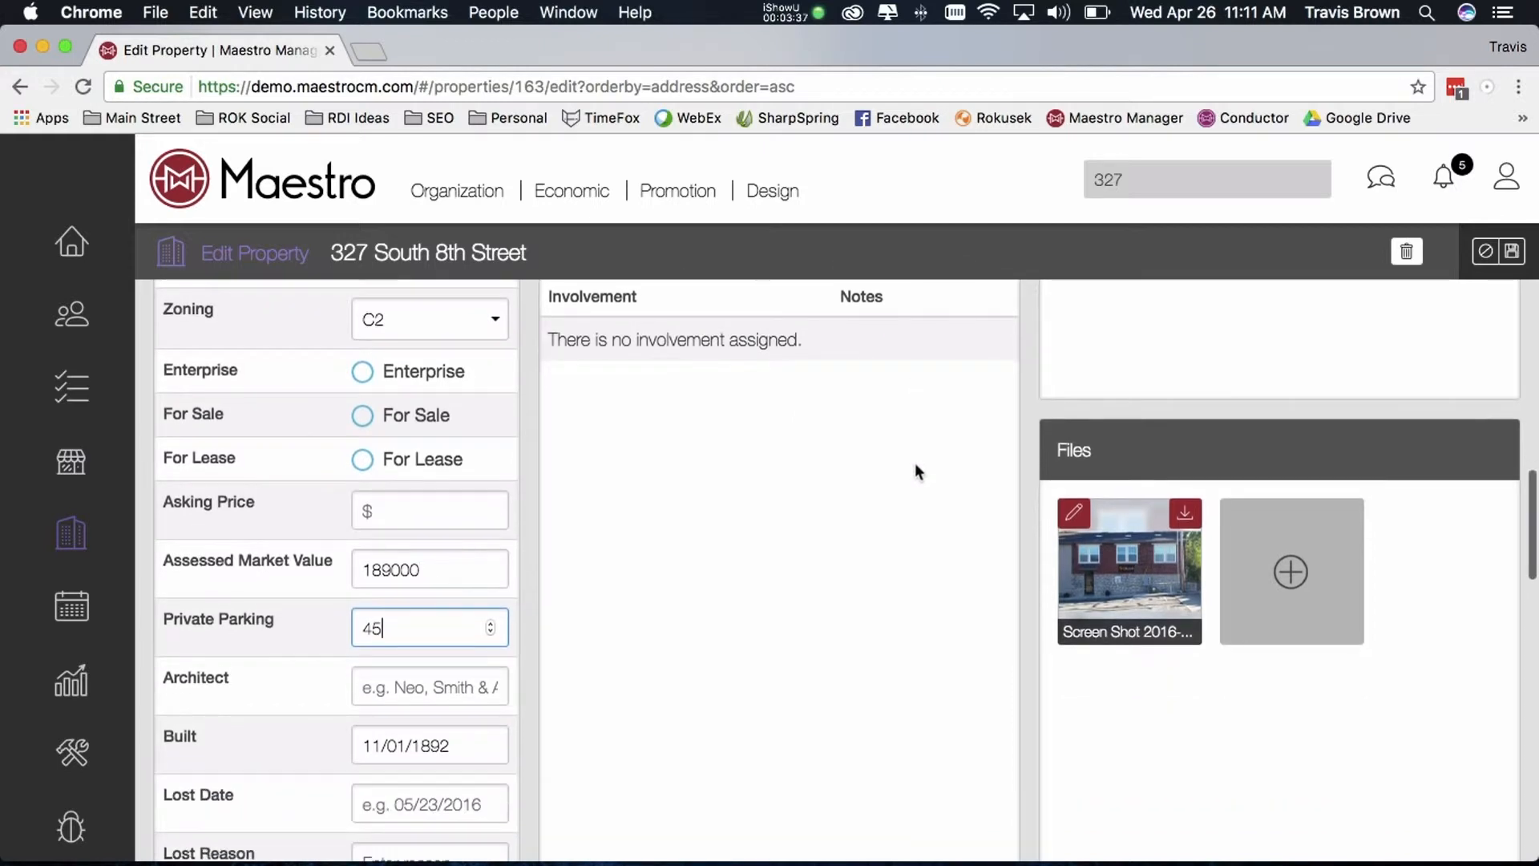
pyautogui.scroll(1, 914, 464)
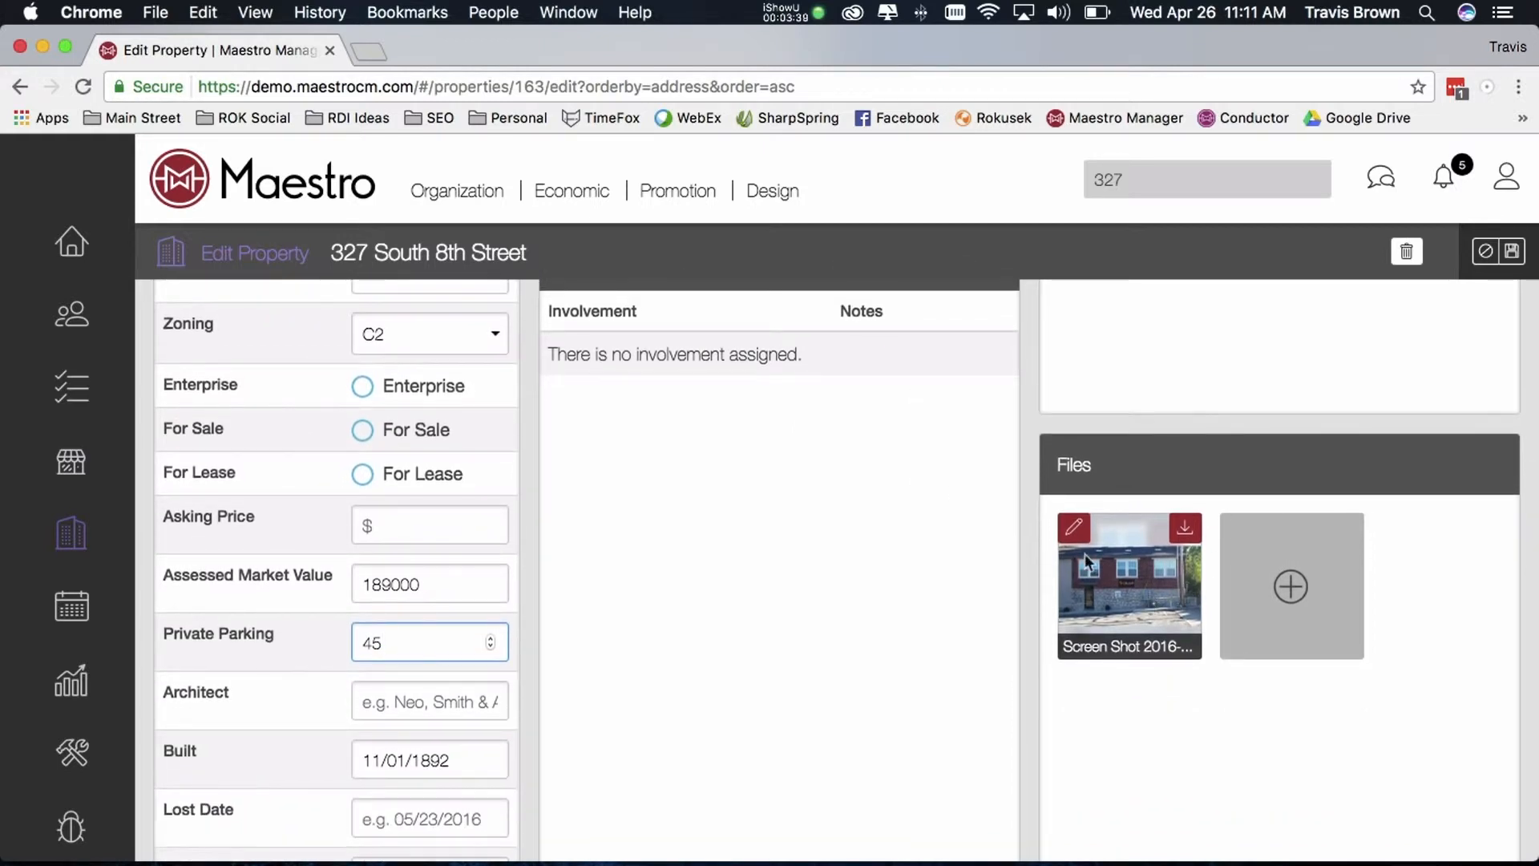
pyautogui.scroll(-2, 1001, 574)
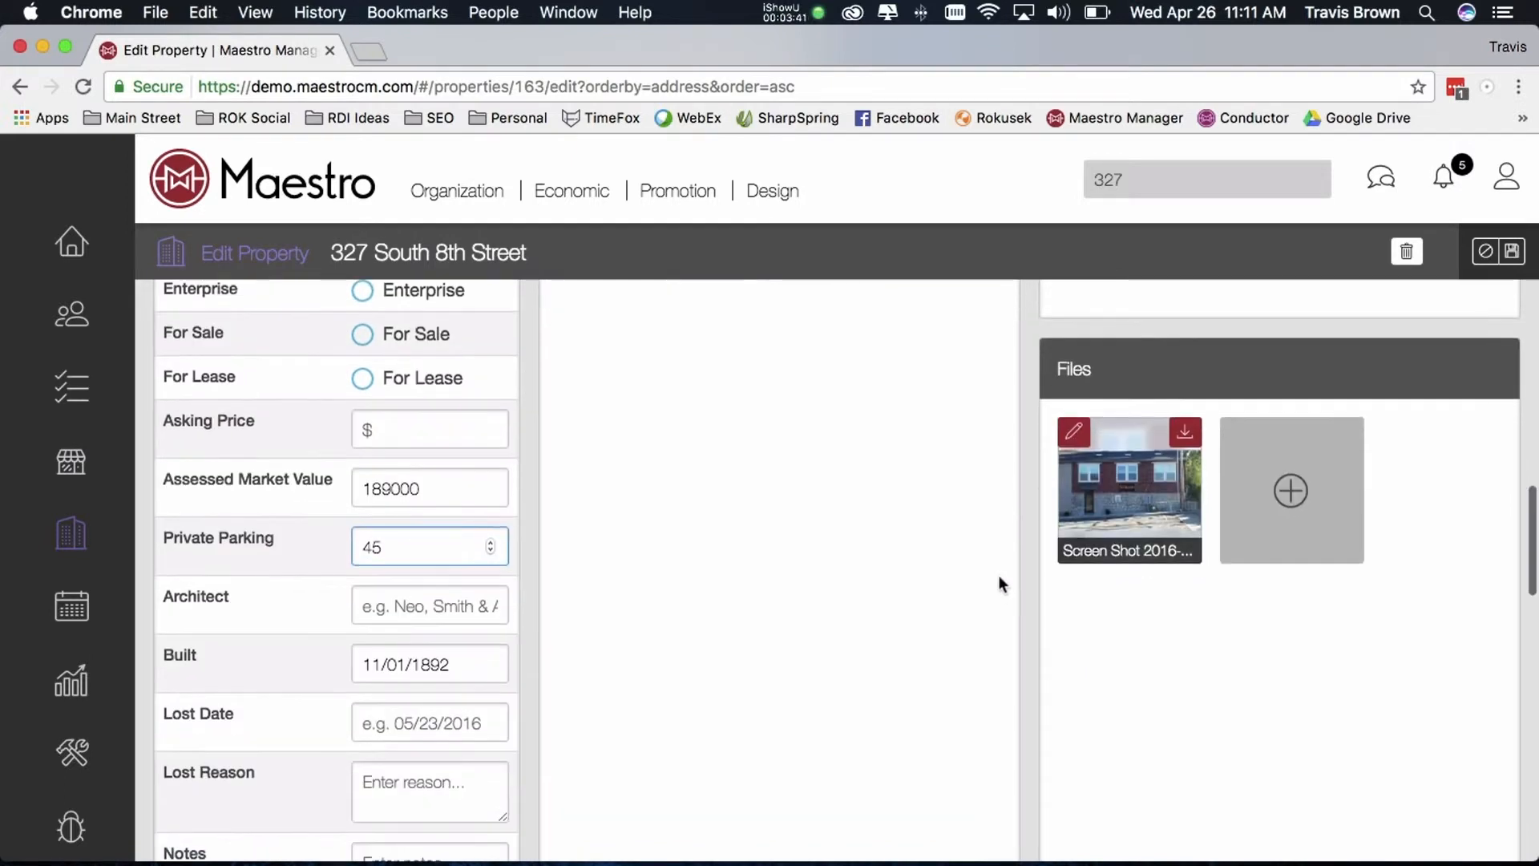
# Review the Businesses, Improvements and Units tables further down the property form
pyautogui.scroll(-4, 1013, 560)
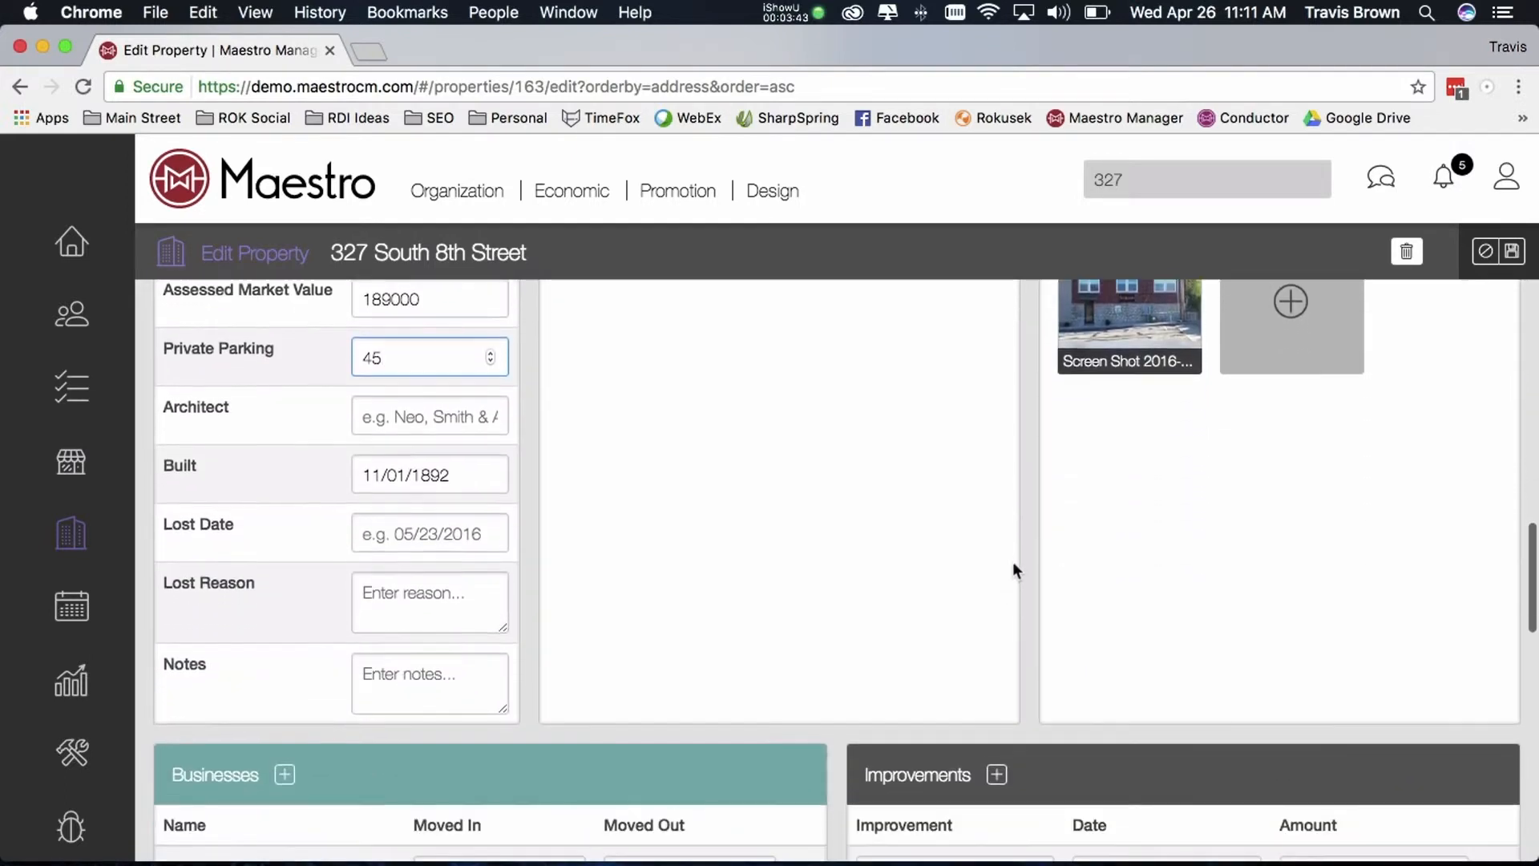
pyautogui.scroll(-6, 1013, 560)
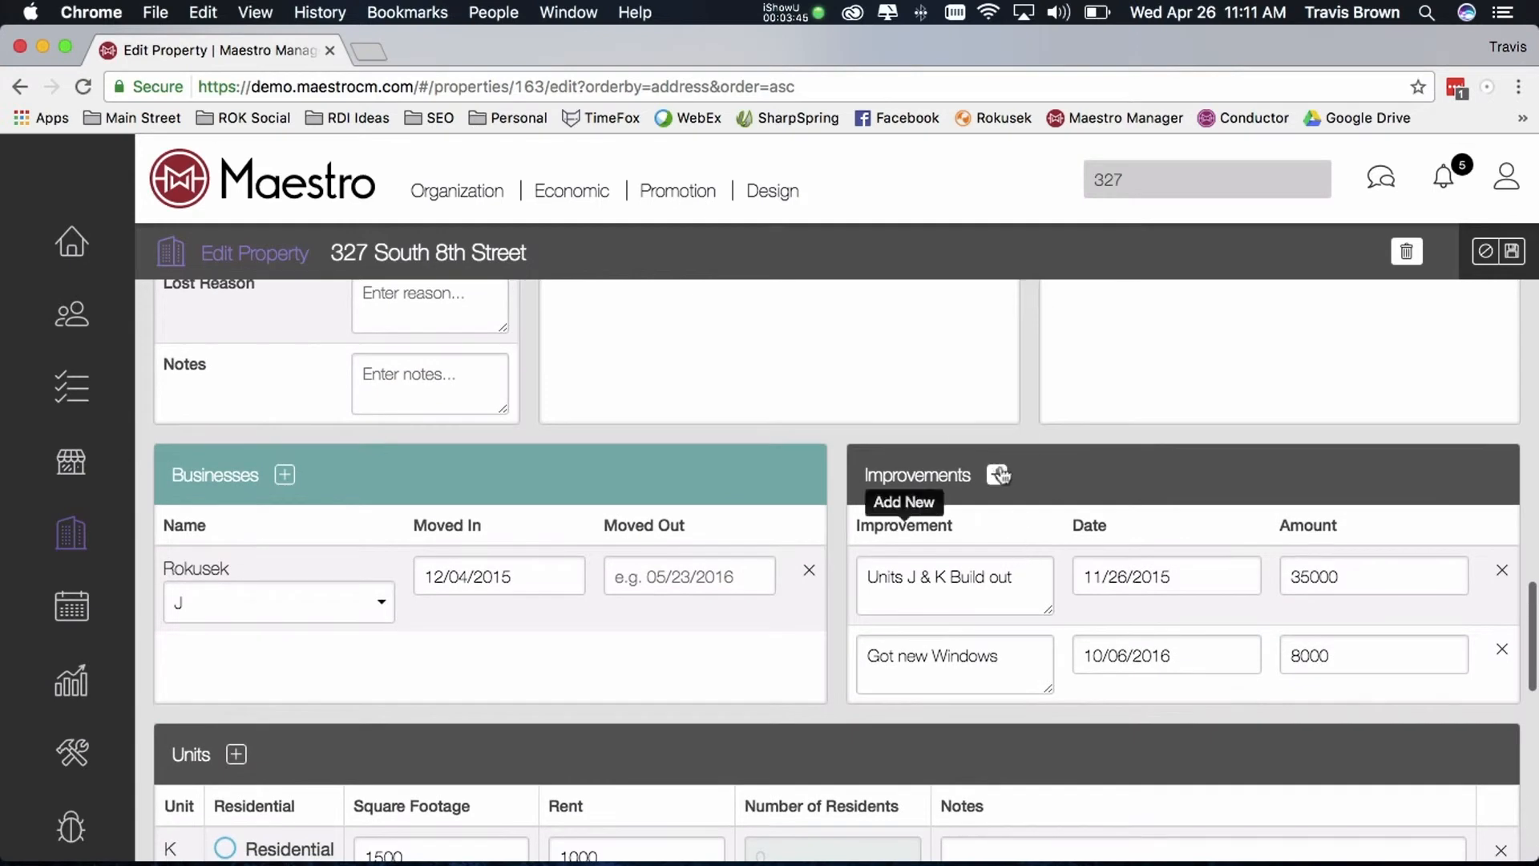
pyautogui.scroll(-1, 959, 517)
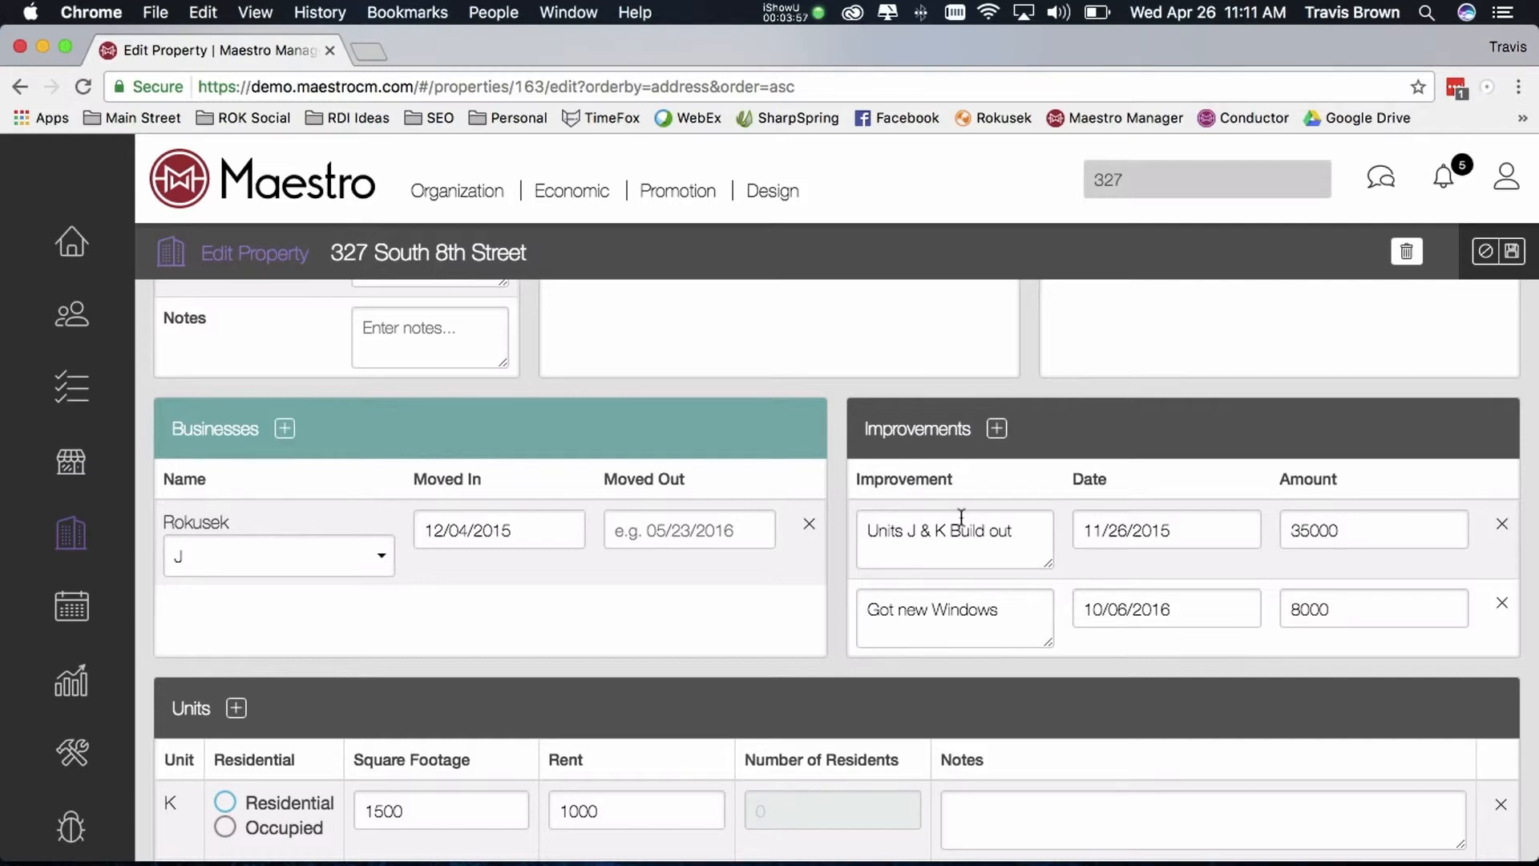
pyautogui.scroll(-5, 958, 523)
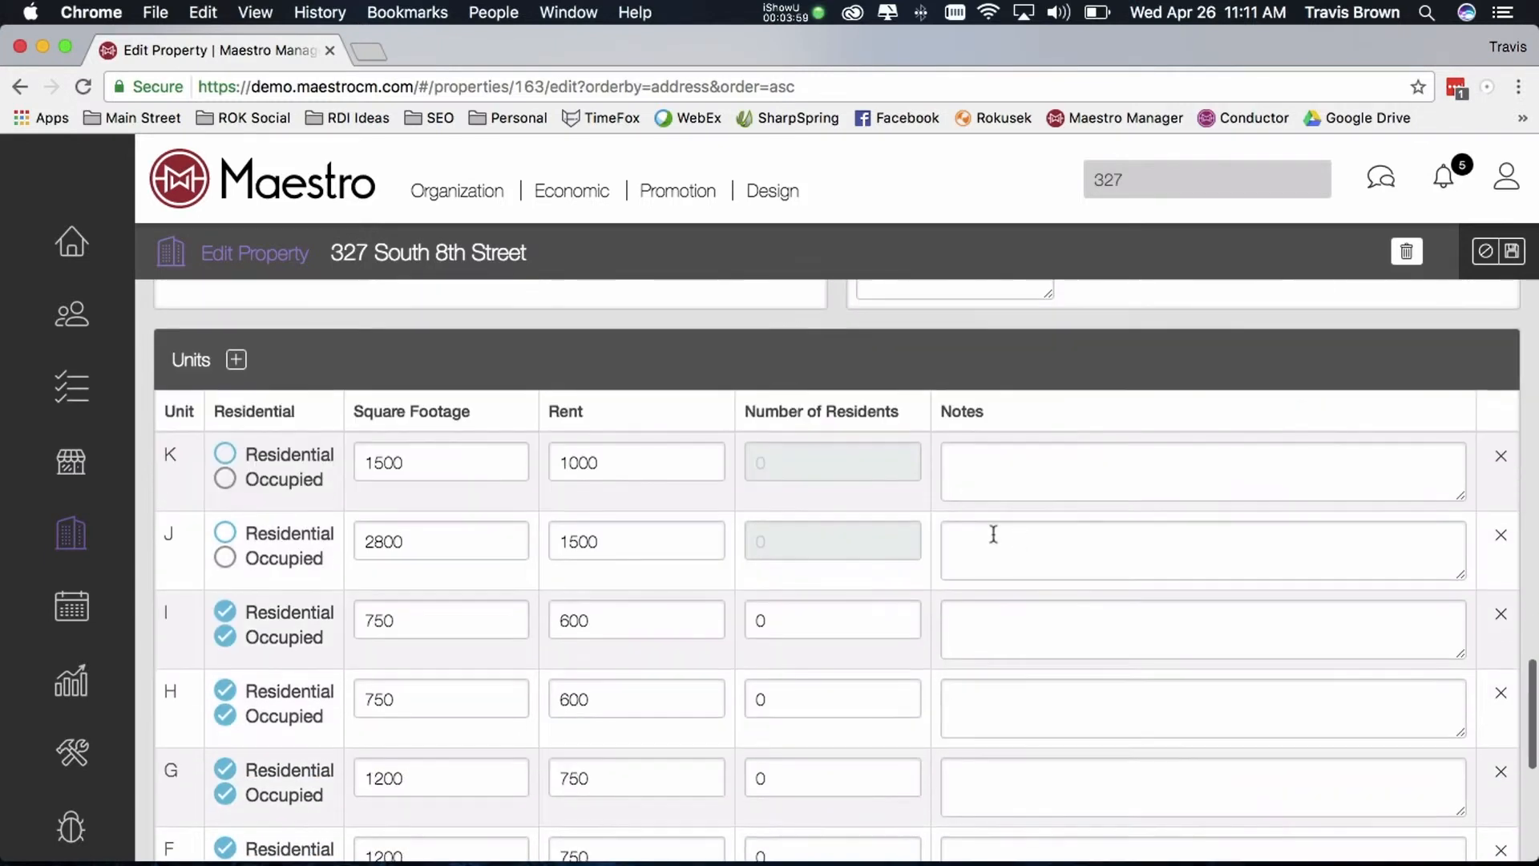
pyautogui.scroll(-4, 1033, 548)
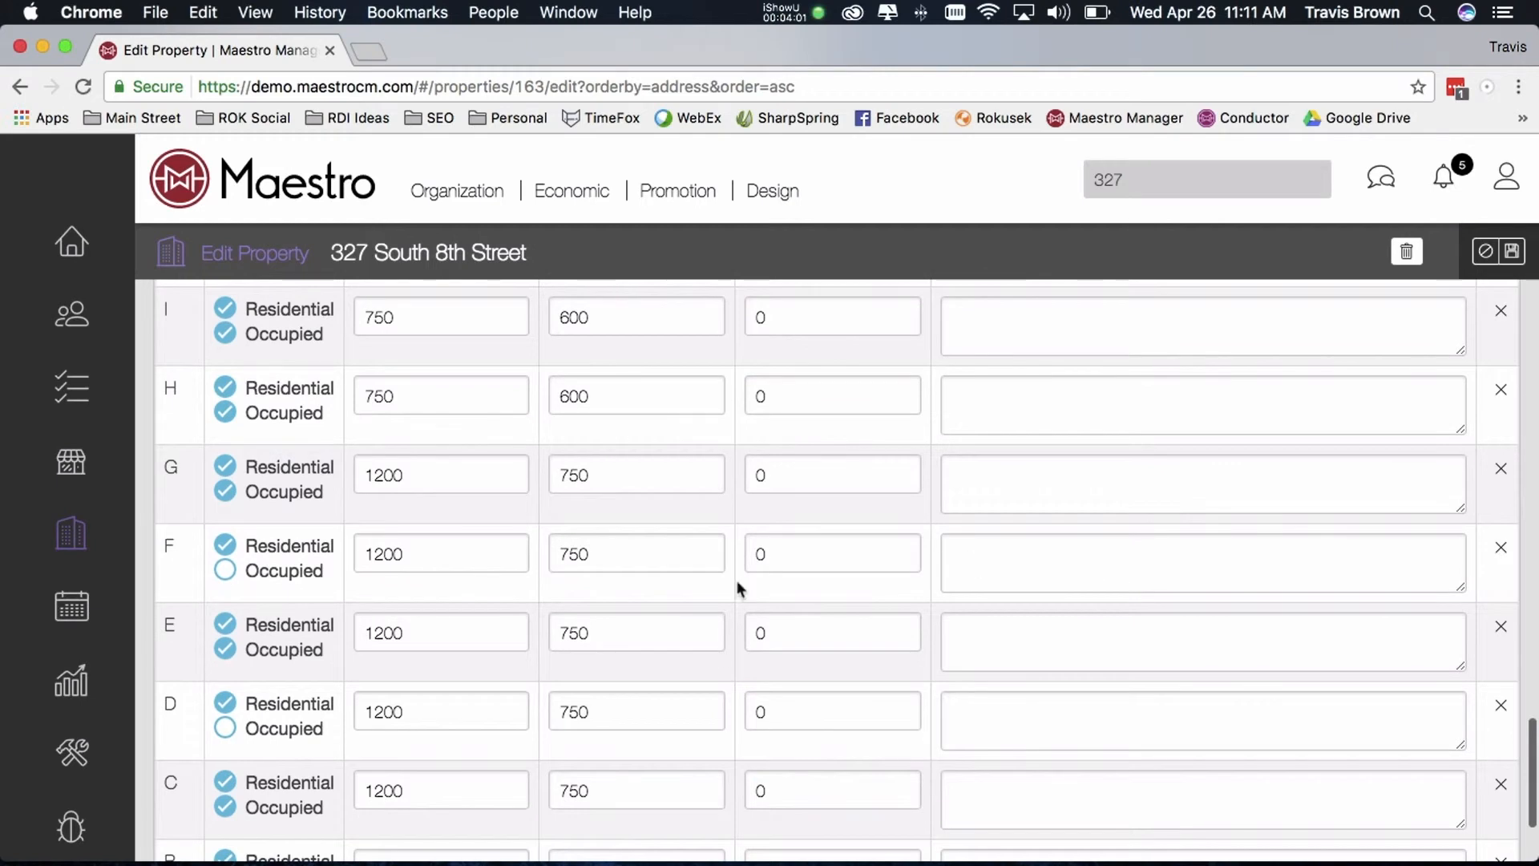
pyautogui.scroll(-2, 454, 620)
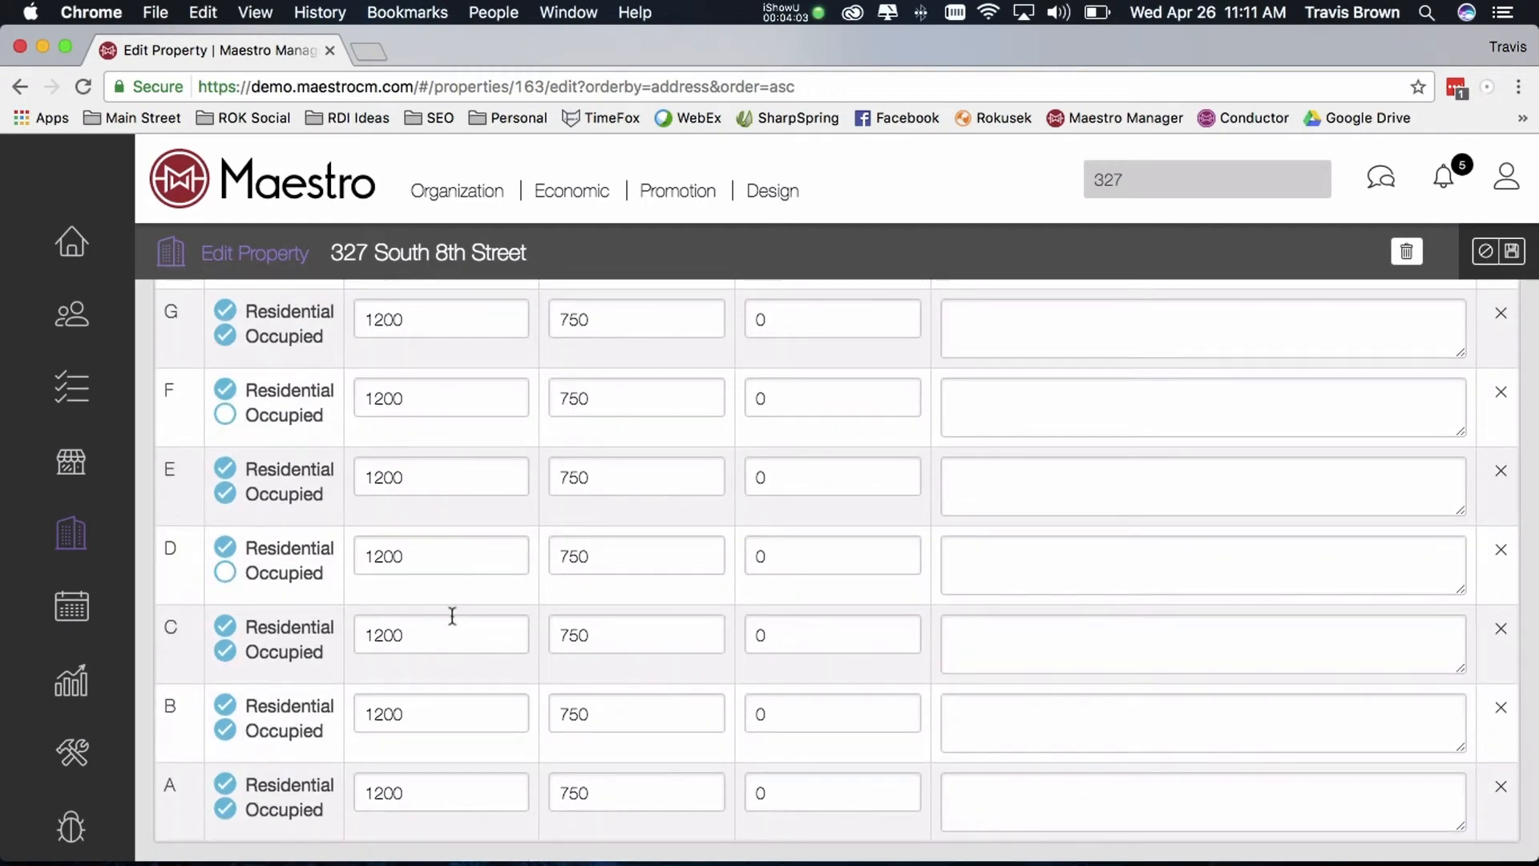
pyautogui.scroll(5, 452, 614)
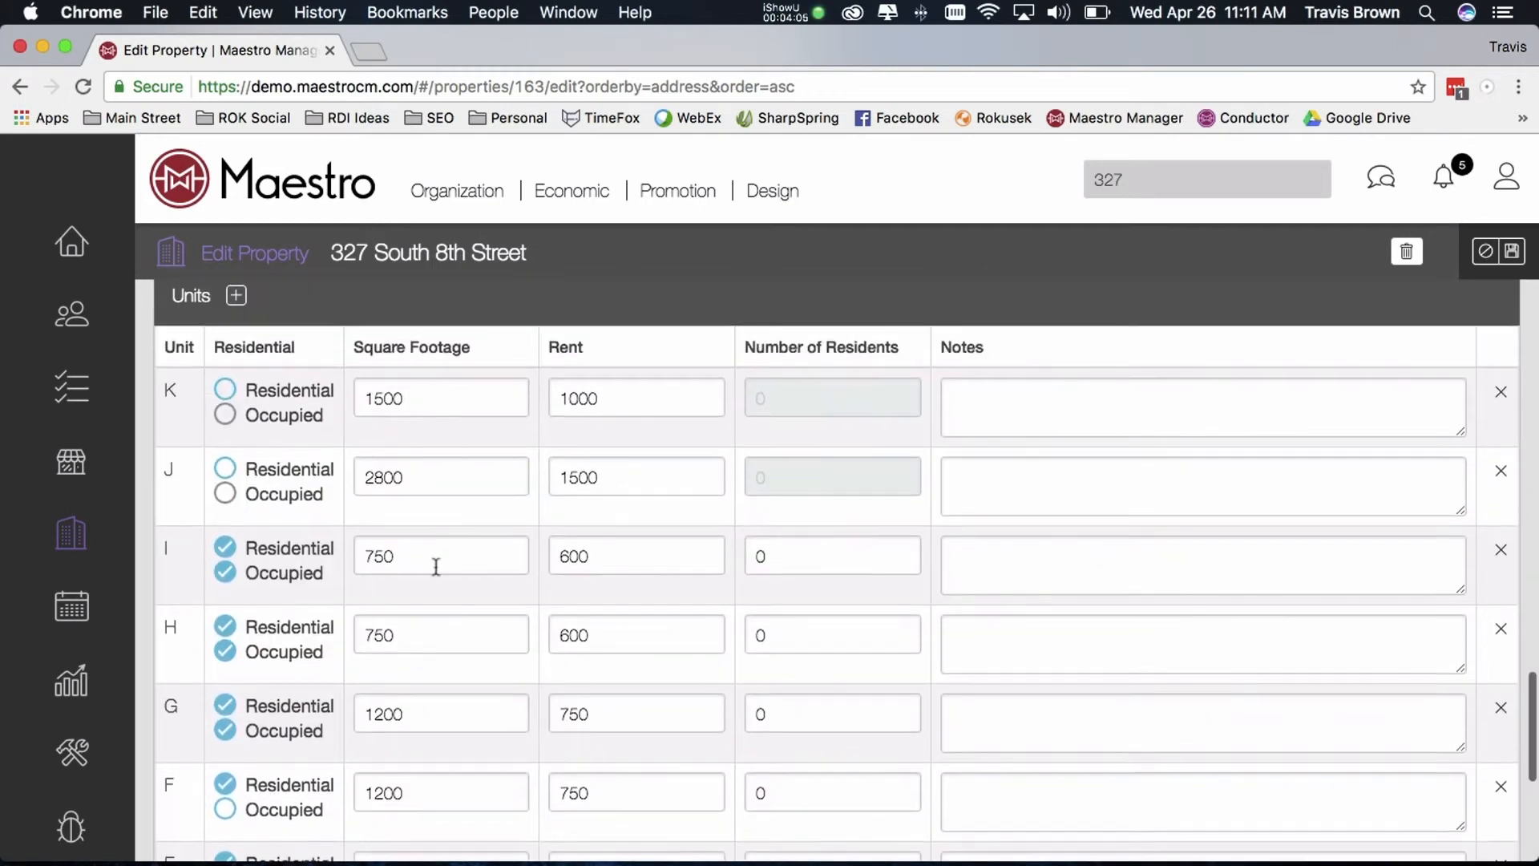
pyautogui.click(236, 295)
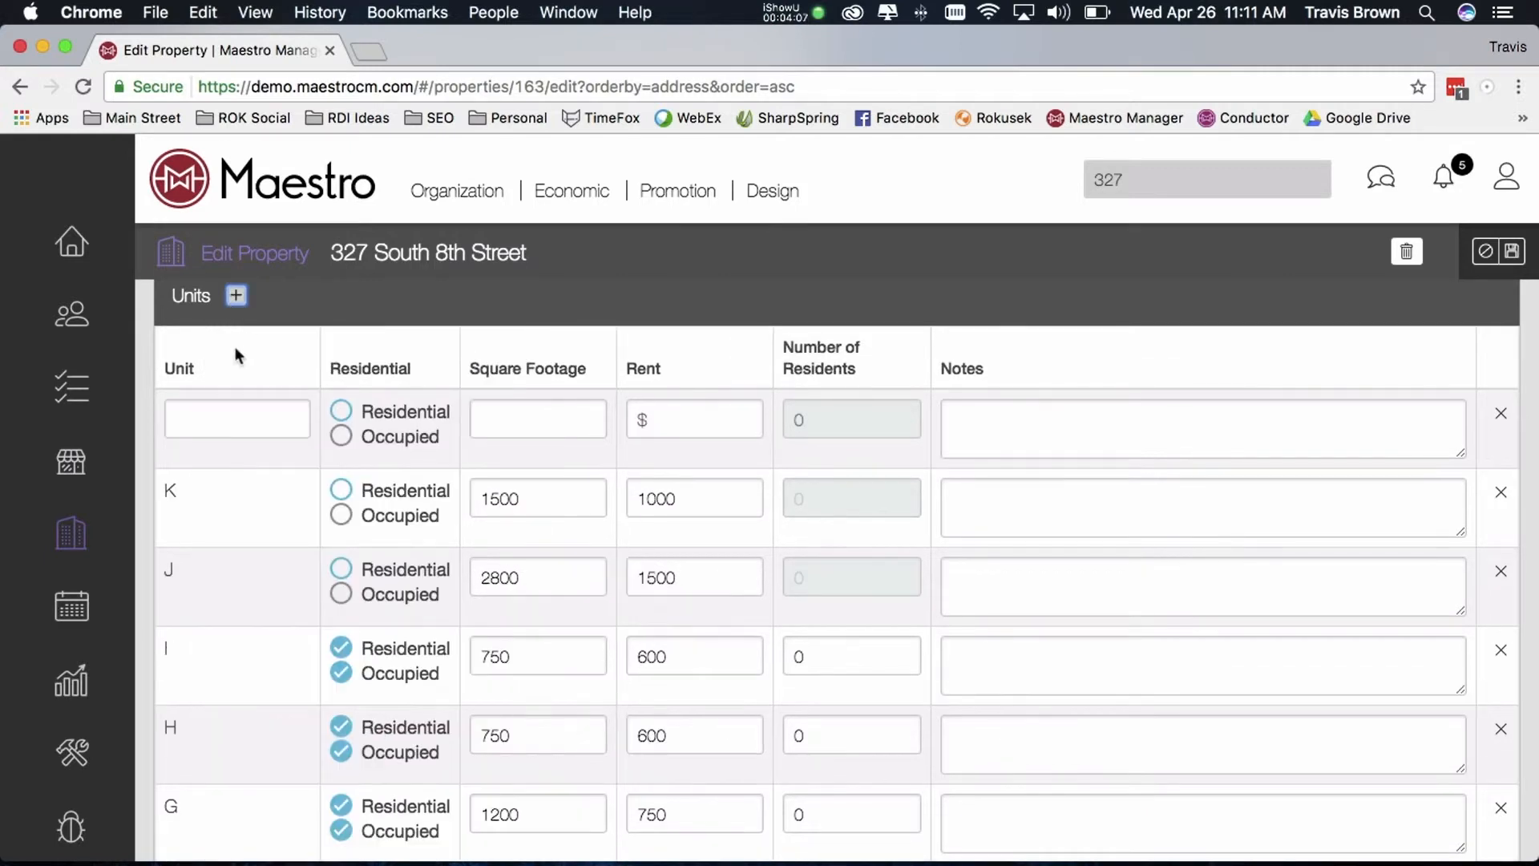
pyautogui.click(208, 413)
pyautogui.write('201')
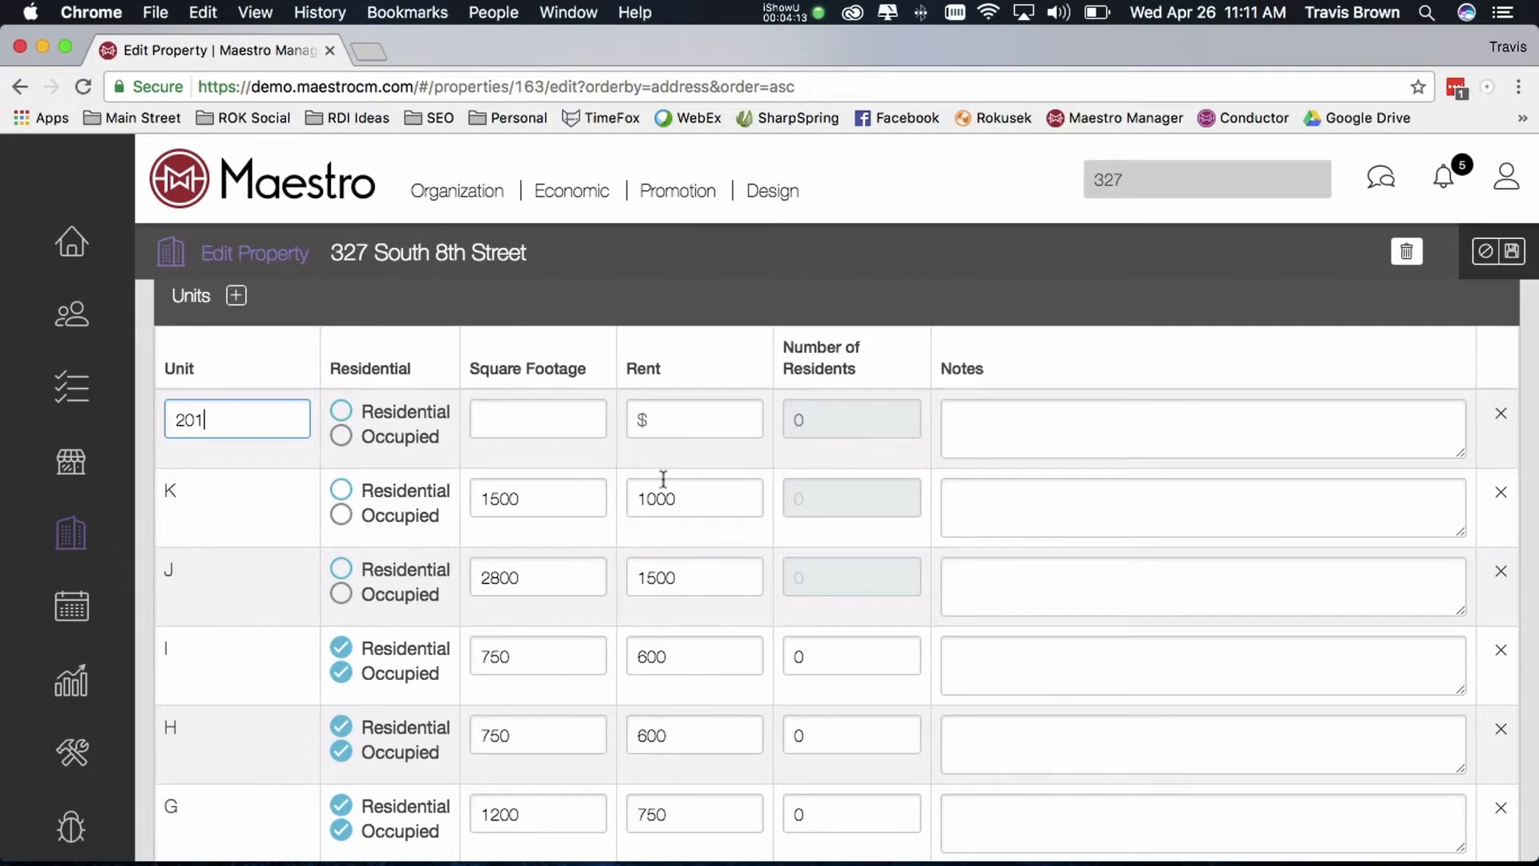
pyautogui.click(1501, 413)
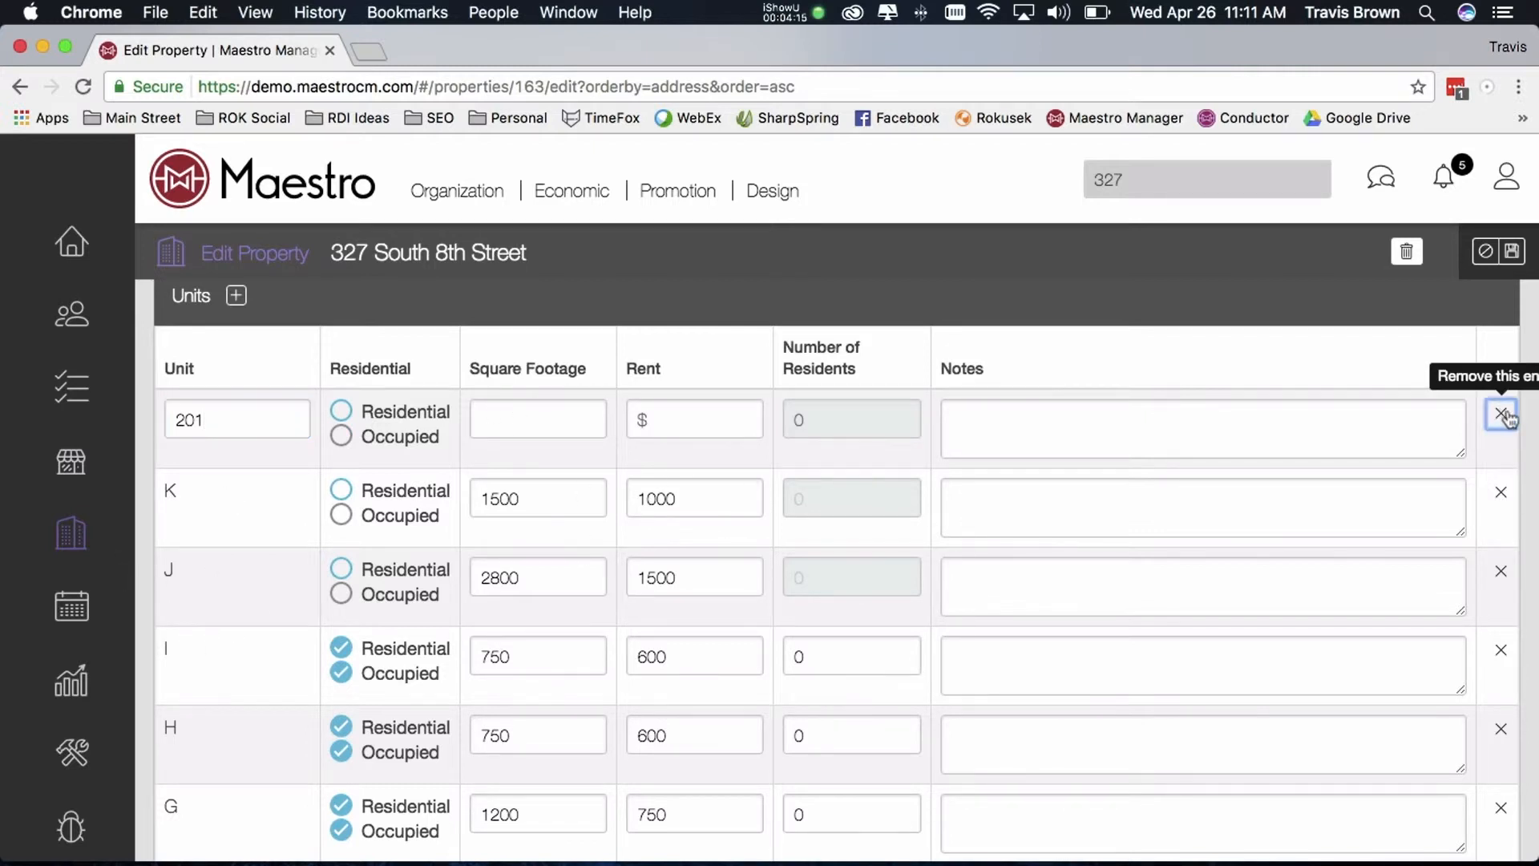
# Scroll through the unit rows to examine each unit's residential and occupied status
pyautogui.scroll(-5, 545, 461)
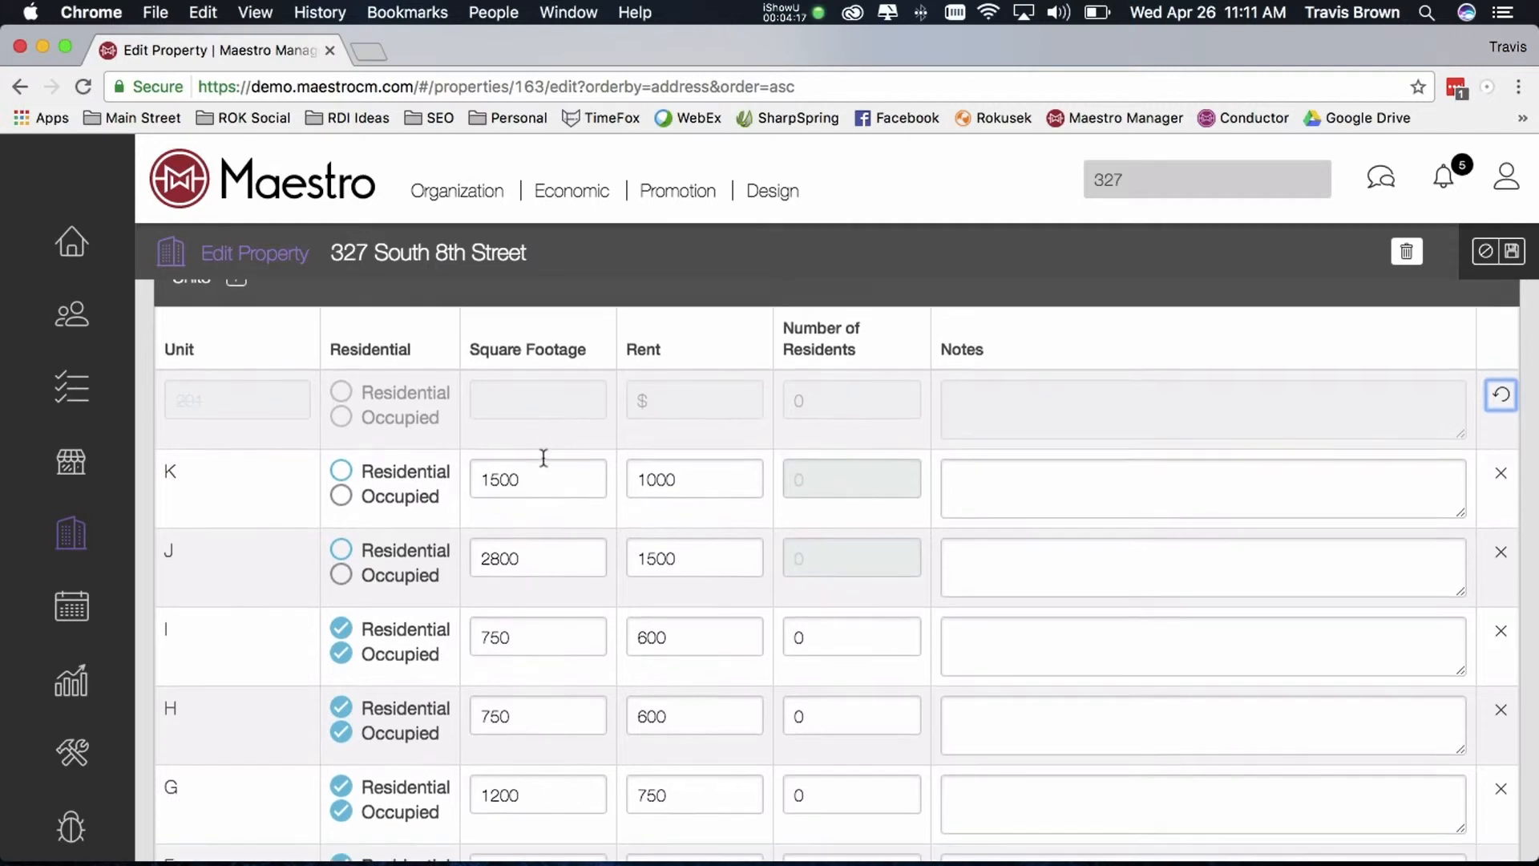
pyautogui.scroll(-2, 542, 473)
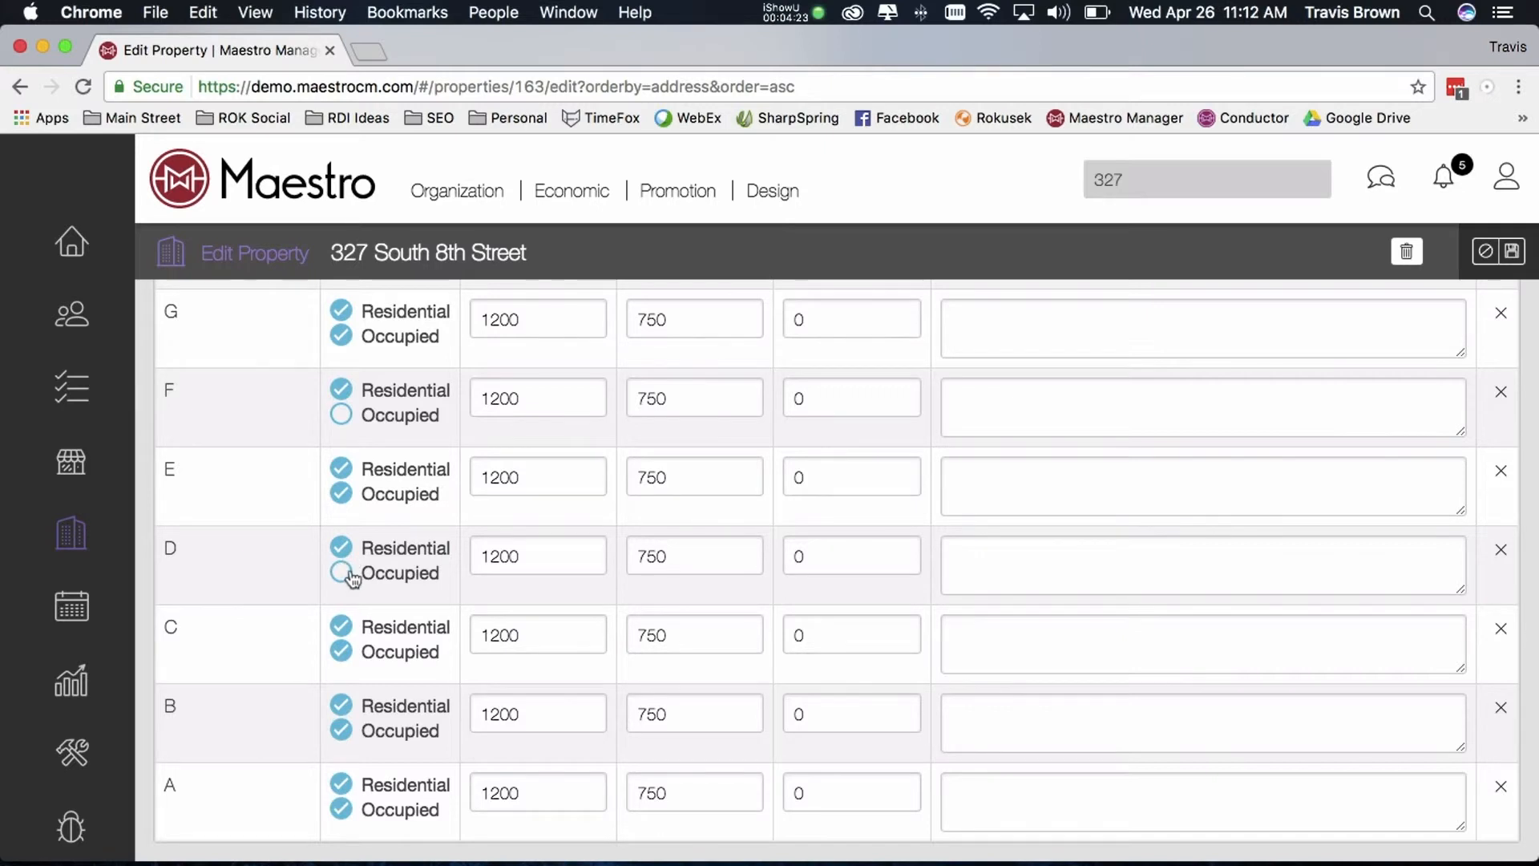
pyautogui.scroll(4, 352, 577)
pyautogui.scroll(2, 353, 575)
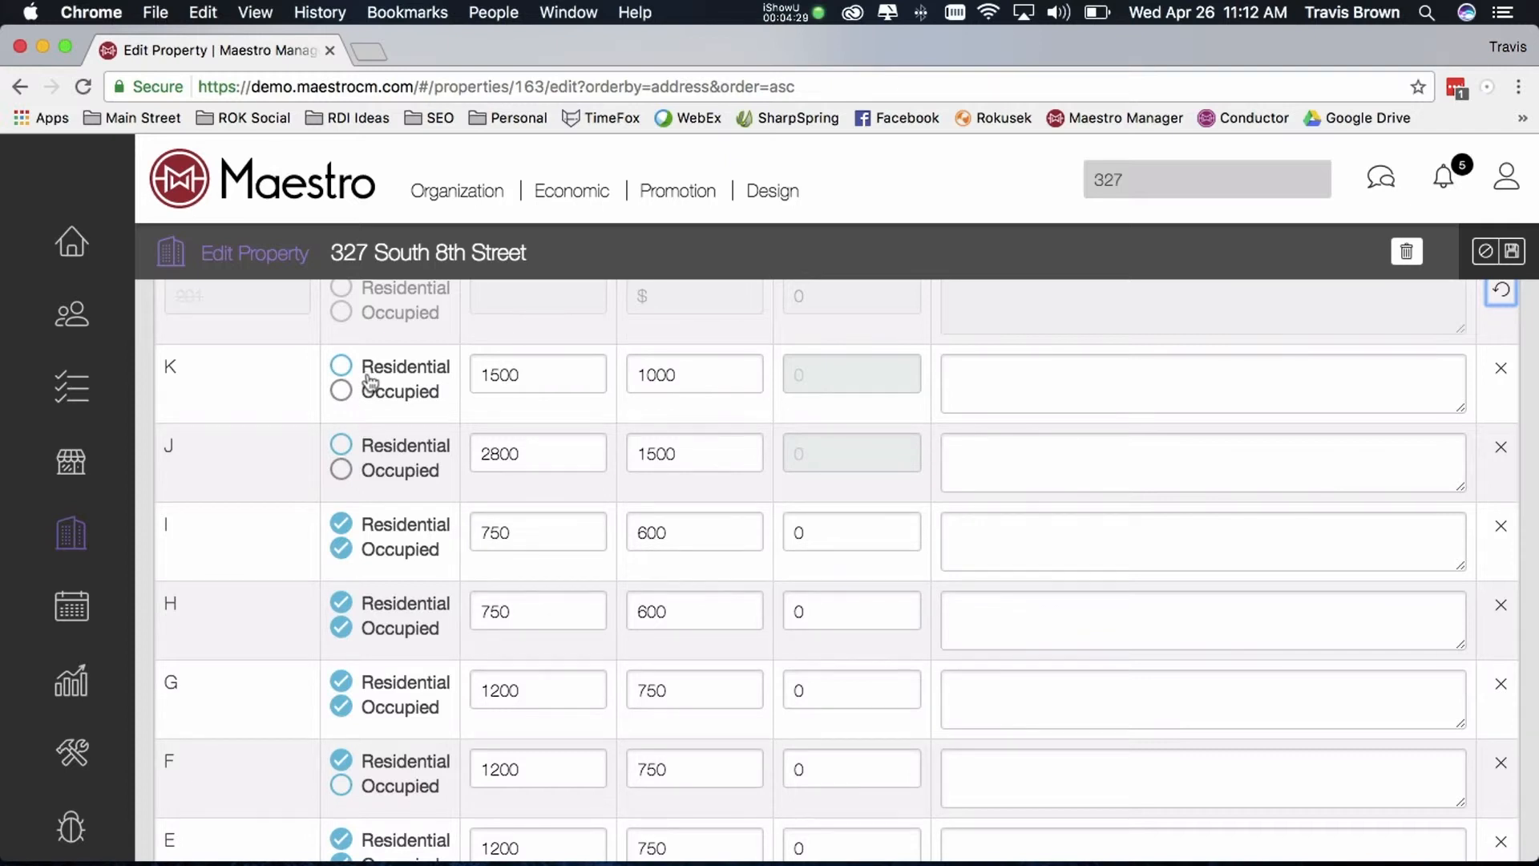
pyautogui.scroll(-1, 361, 401)
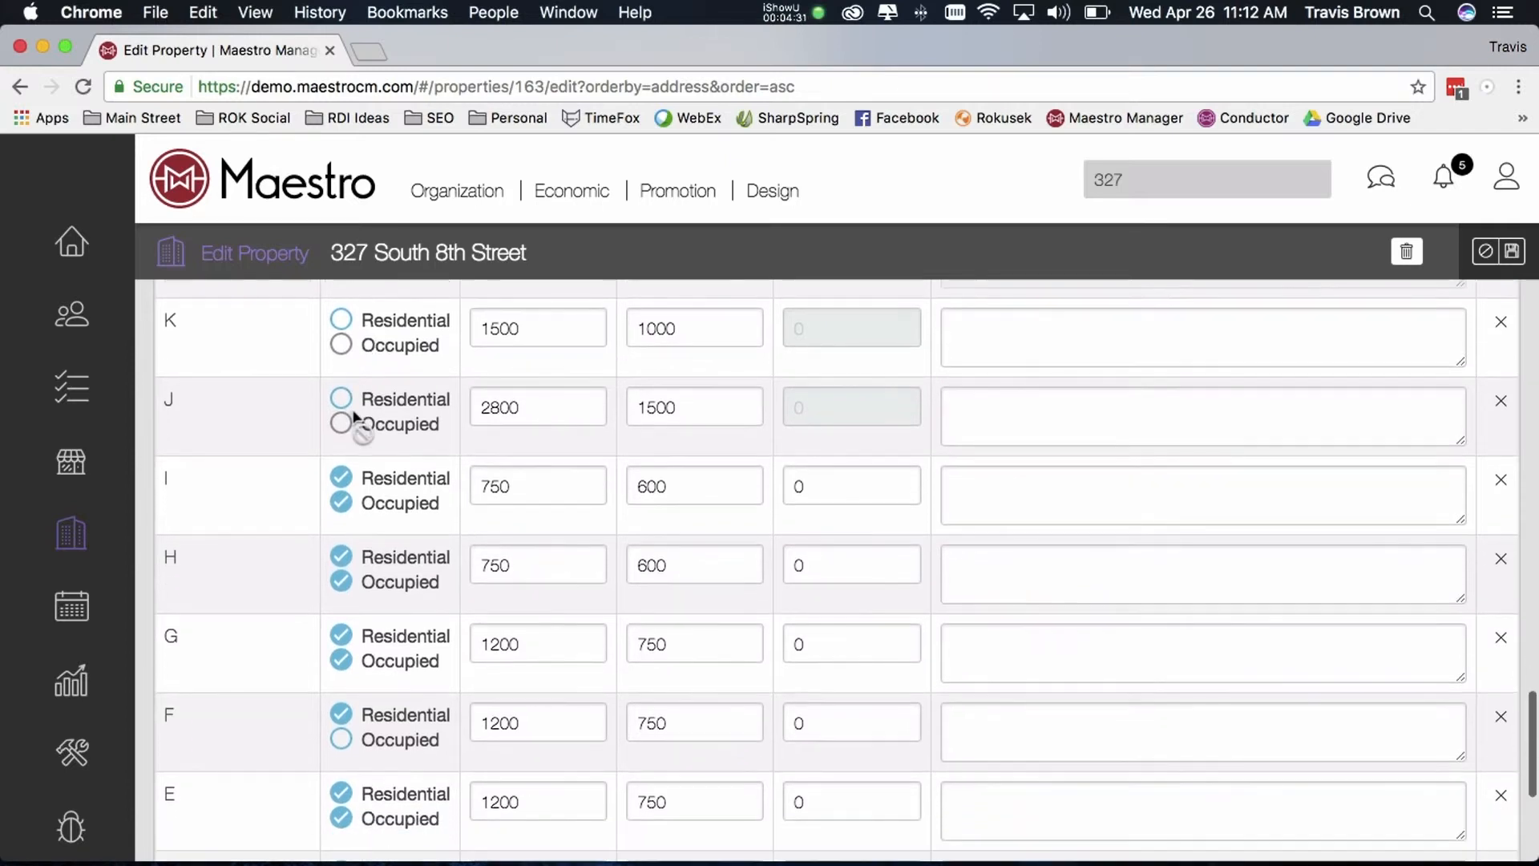
pyautogui.scroll(-1, 353, 415)
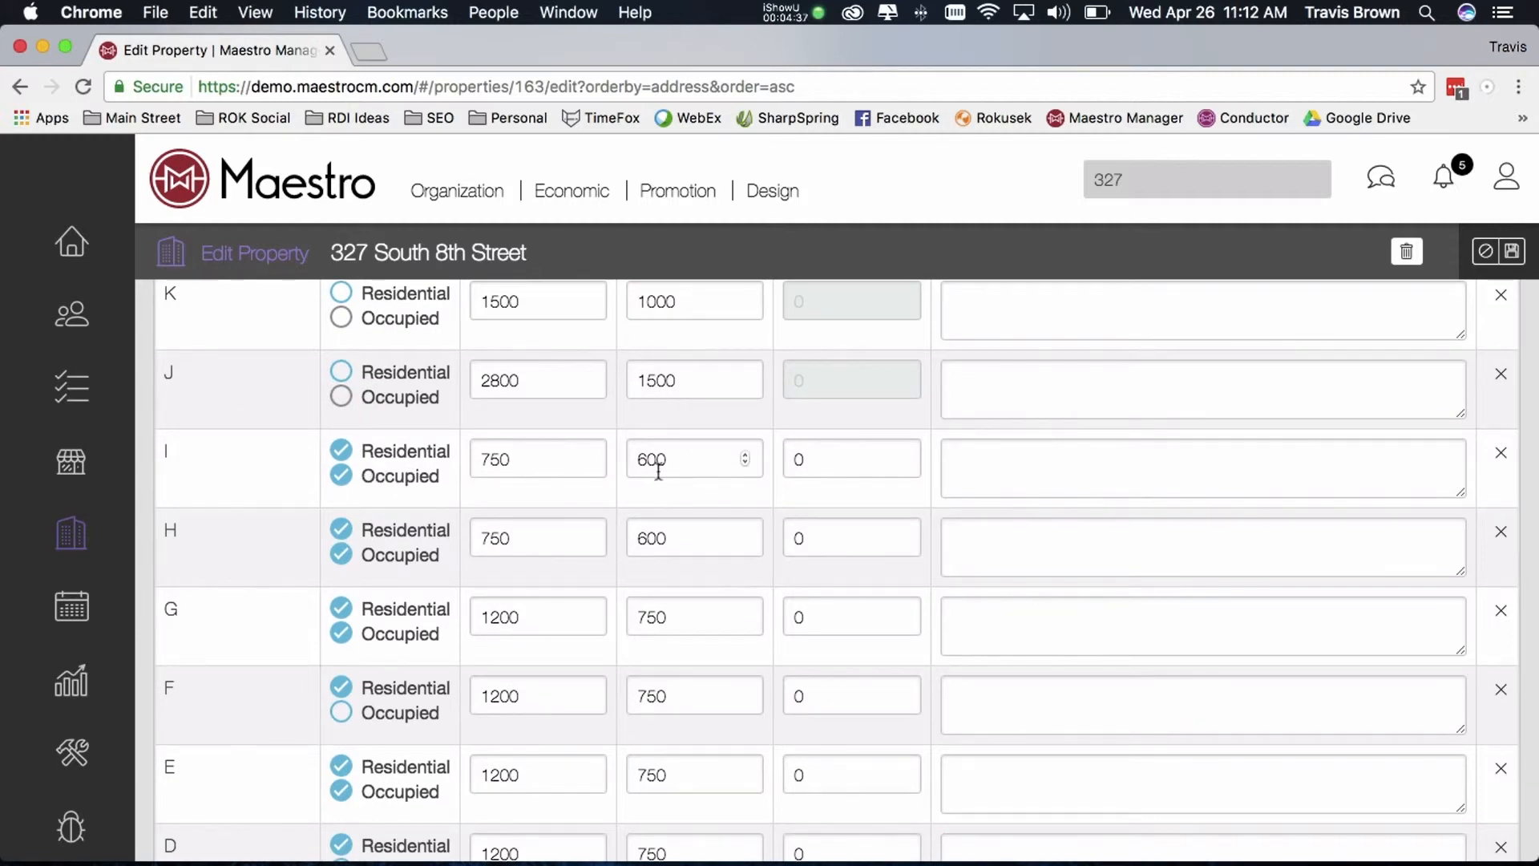
# Set the number of residents to 3 for unit H, 2 for unit I and 1 for unit G
pyautogui.scroll(5, 653, 467)
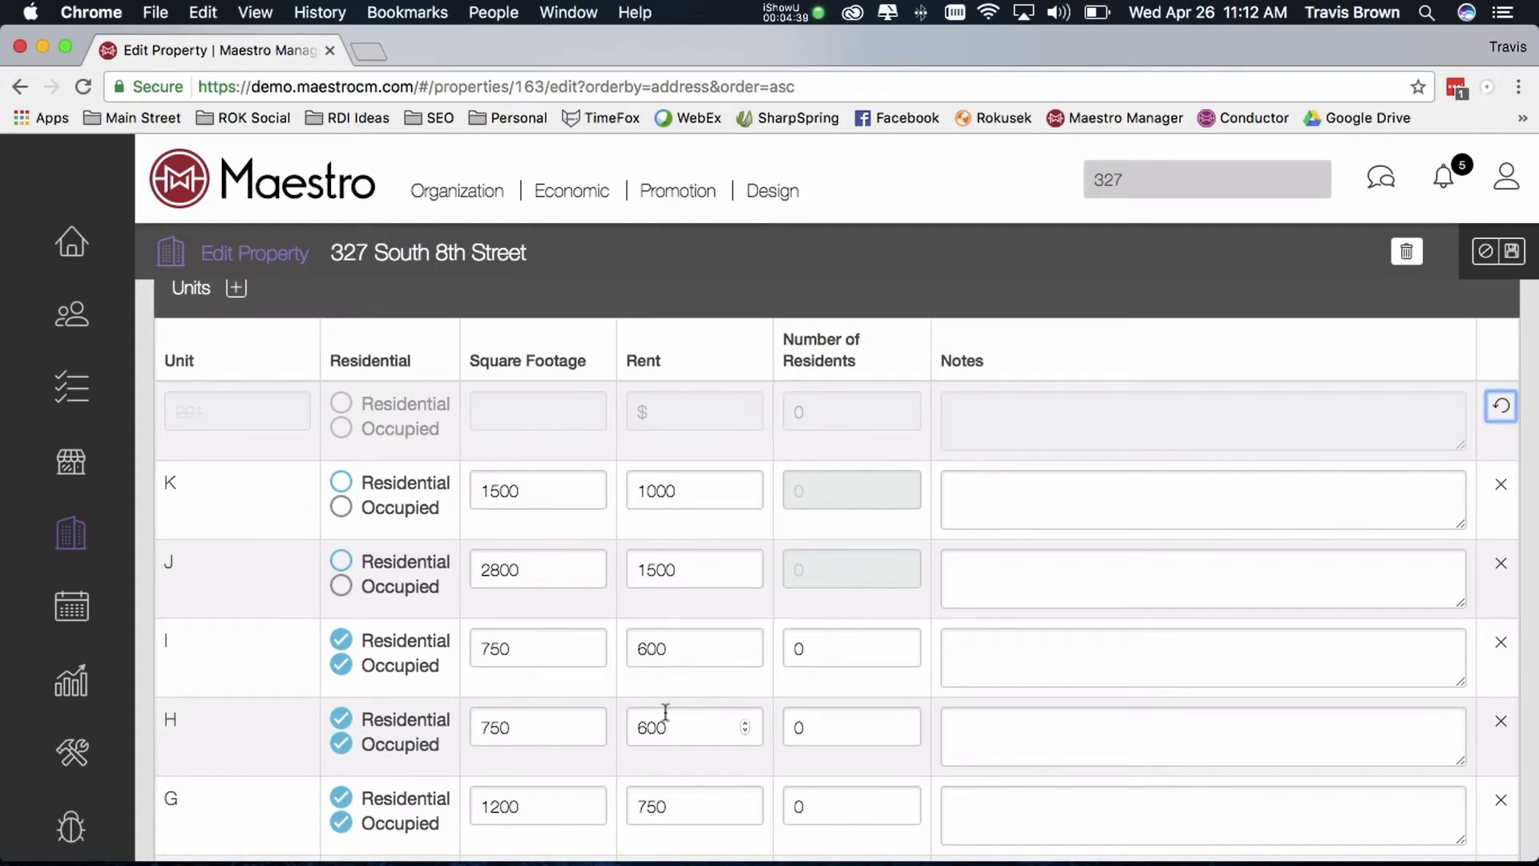
pyautogui.click(829, 726)
pyautogui.write('3')
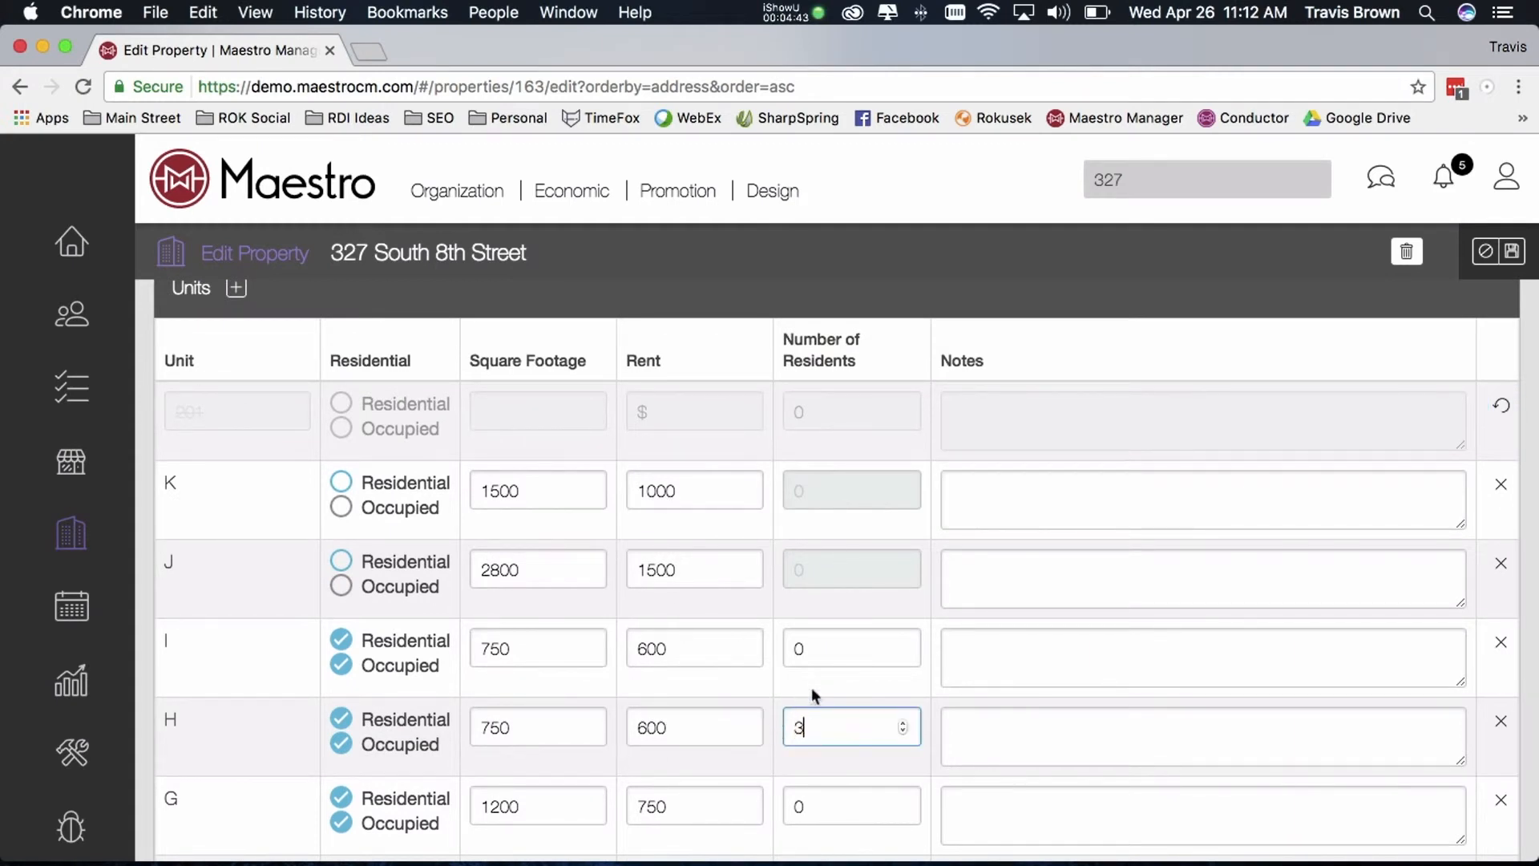
pyautogui.click(819, 648)
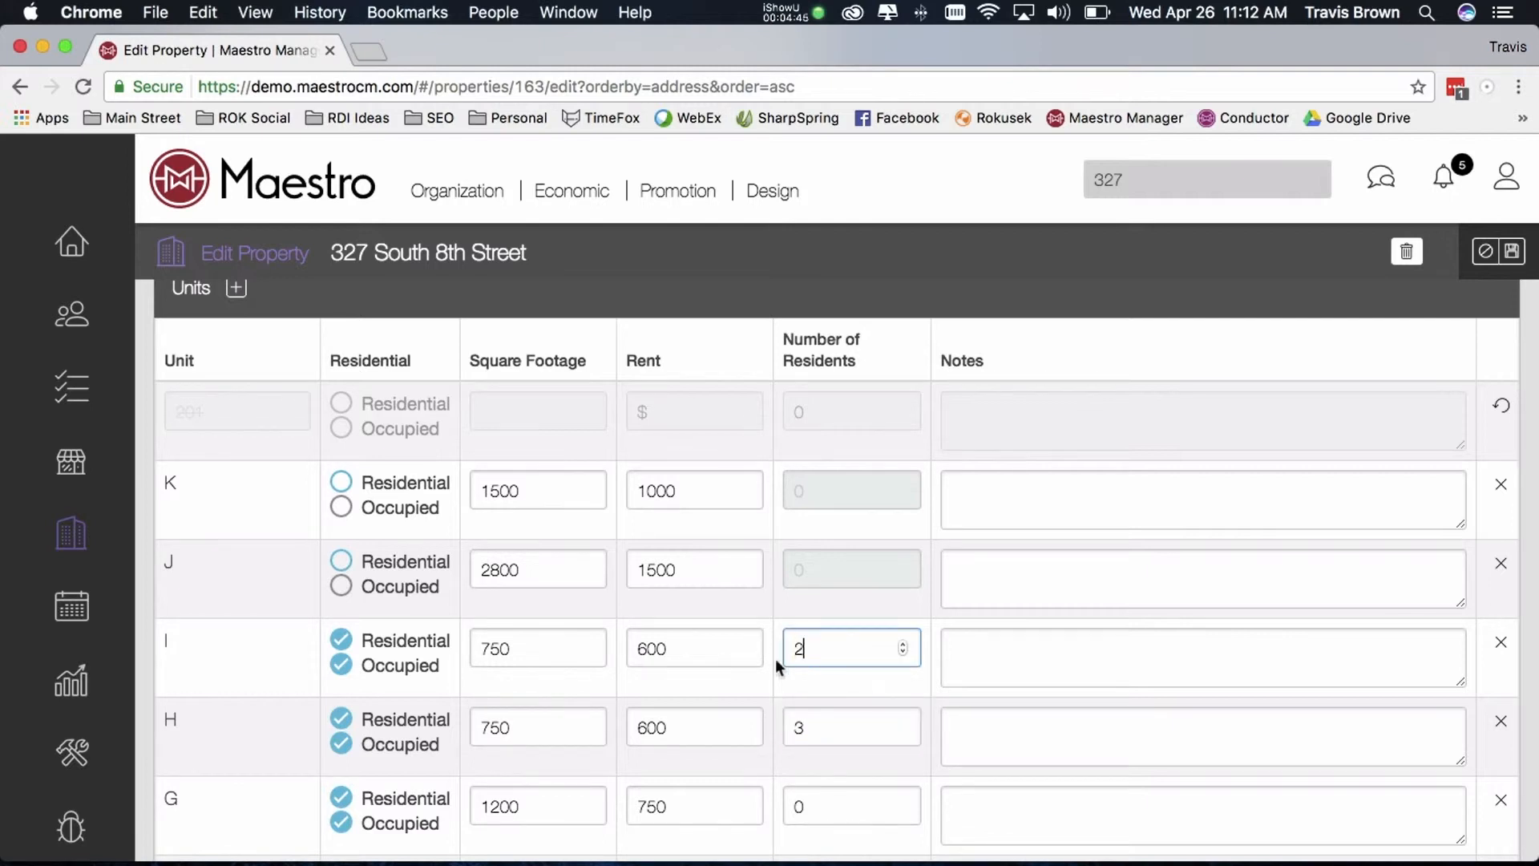
pyautogui.write('2')
pyautogui.scroll(-3, 777, 665)
pyautogui.click(804, 620)
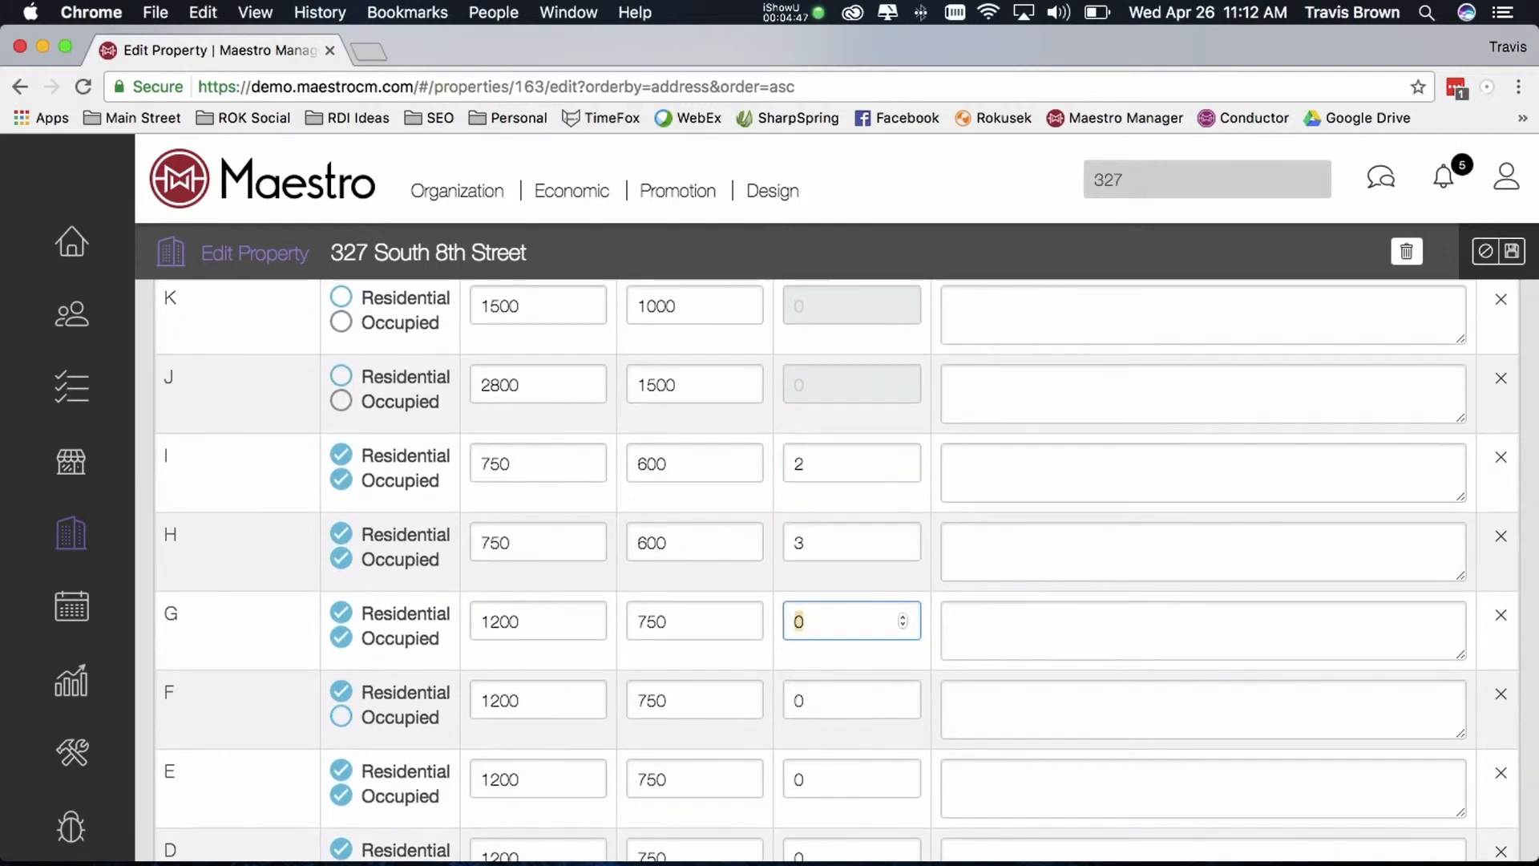
pyautogui.write('1')
# Save the edited property record
pyautogui.scroll(5, 969, 600)
pyautogui.scroll(1, 1047, 619)
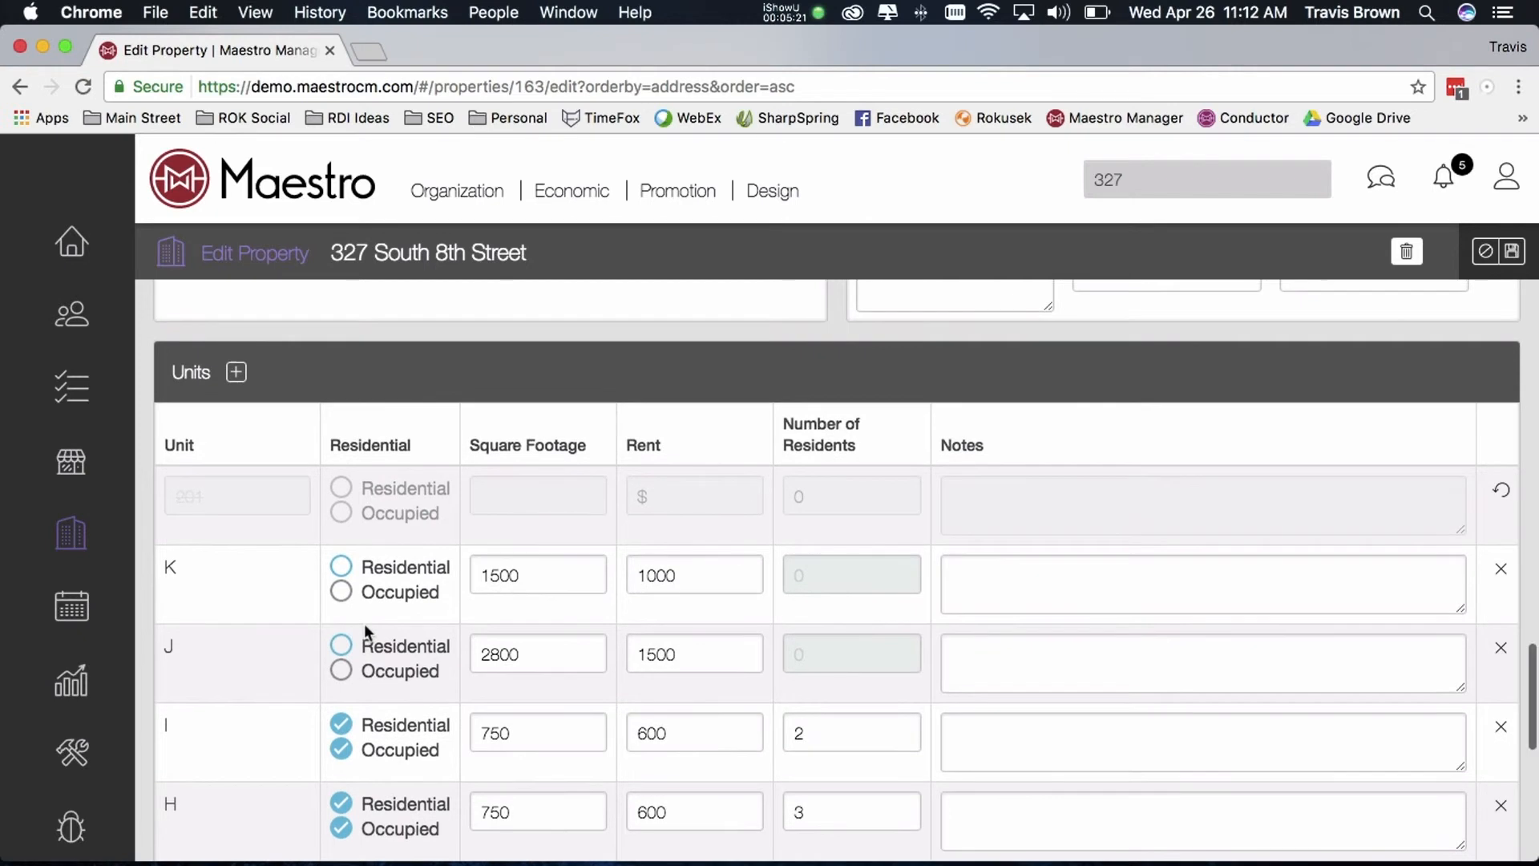
pyautogui.scroll(5, 364, 623)
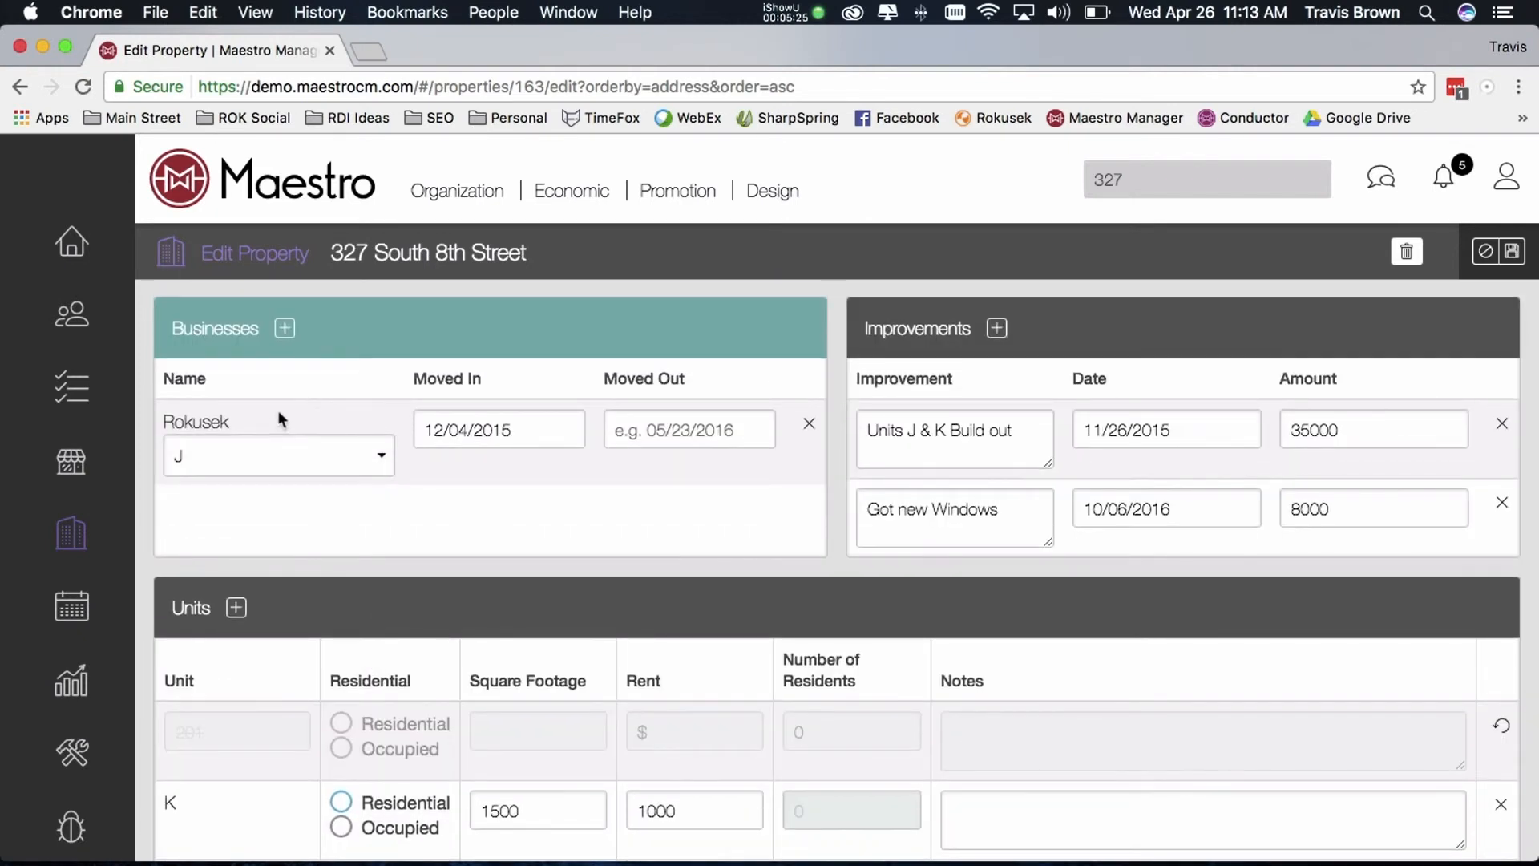
pyautogui.scroll(-2, 285, 433)
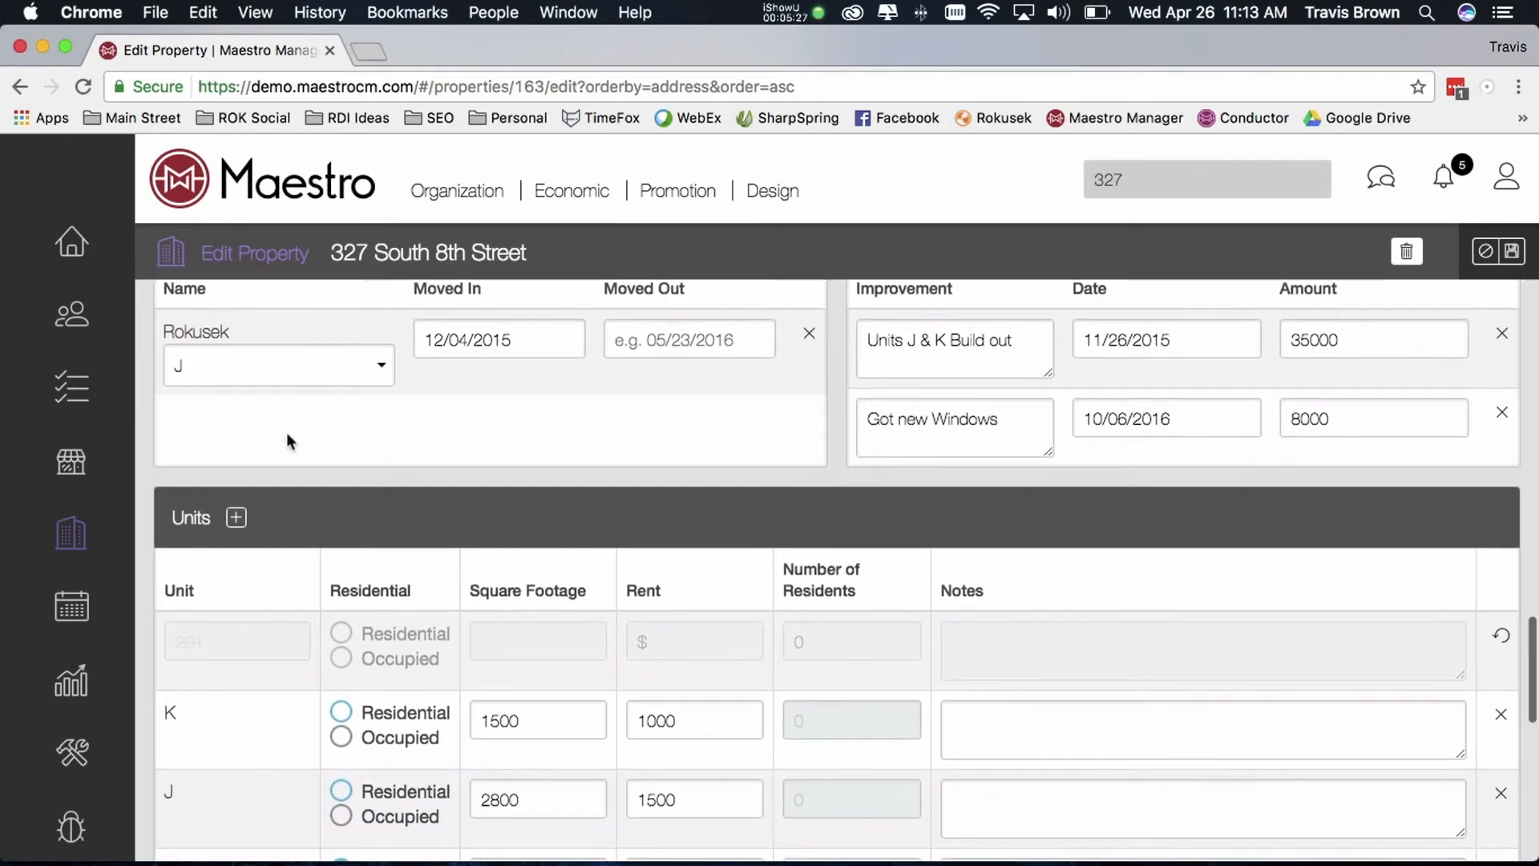
pyautogui.scroll(1, 287, 428)
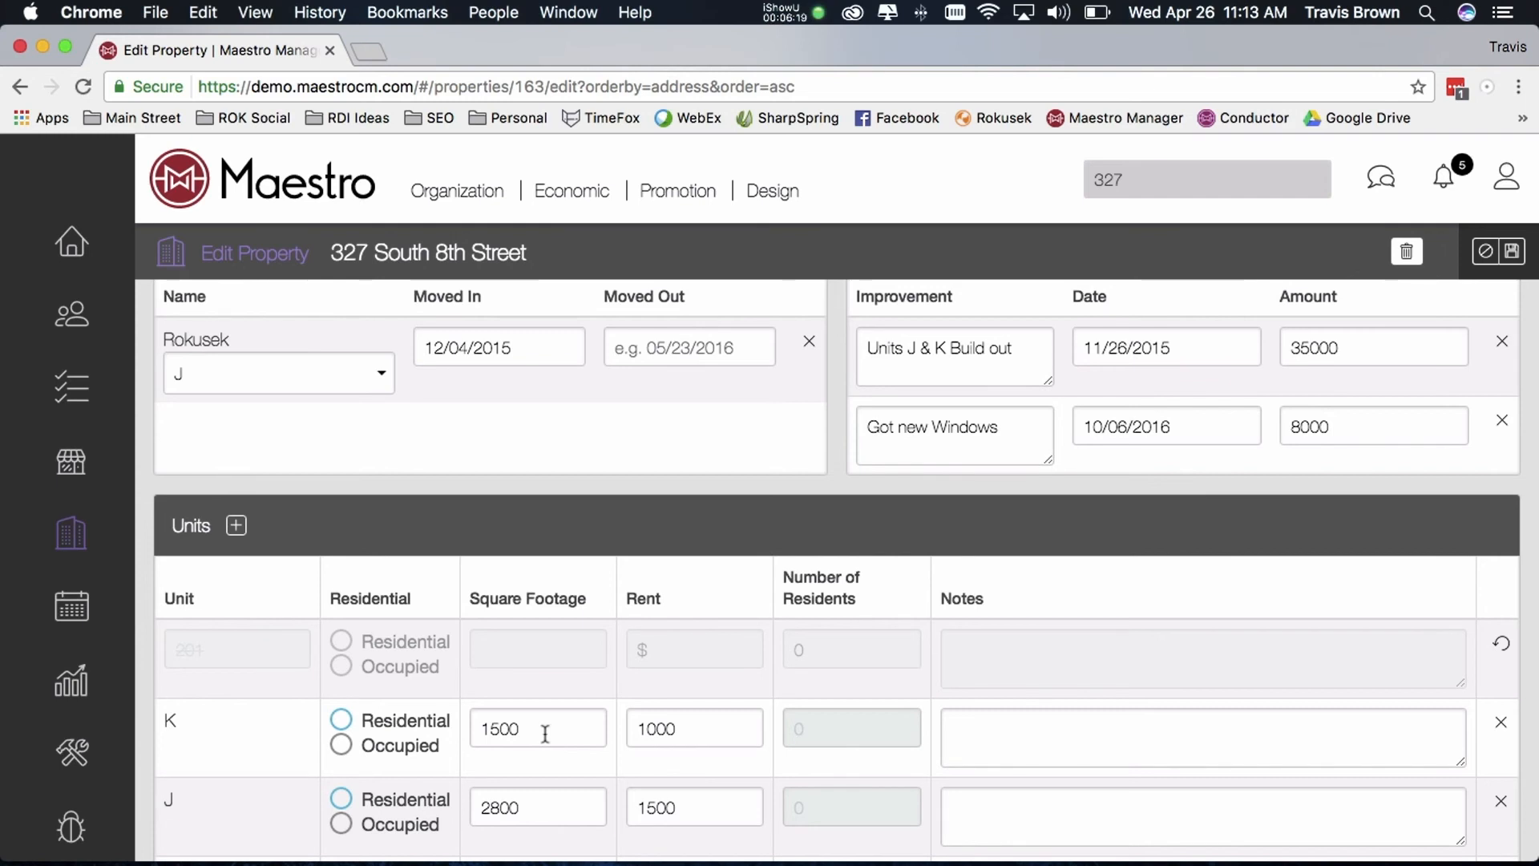
pyautogui.click(1525, 260)
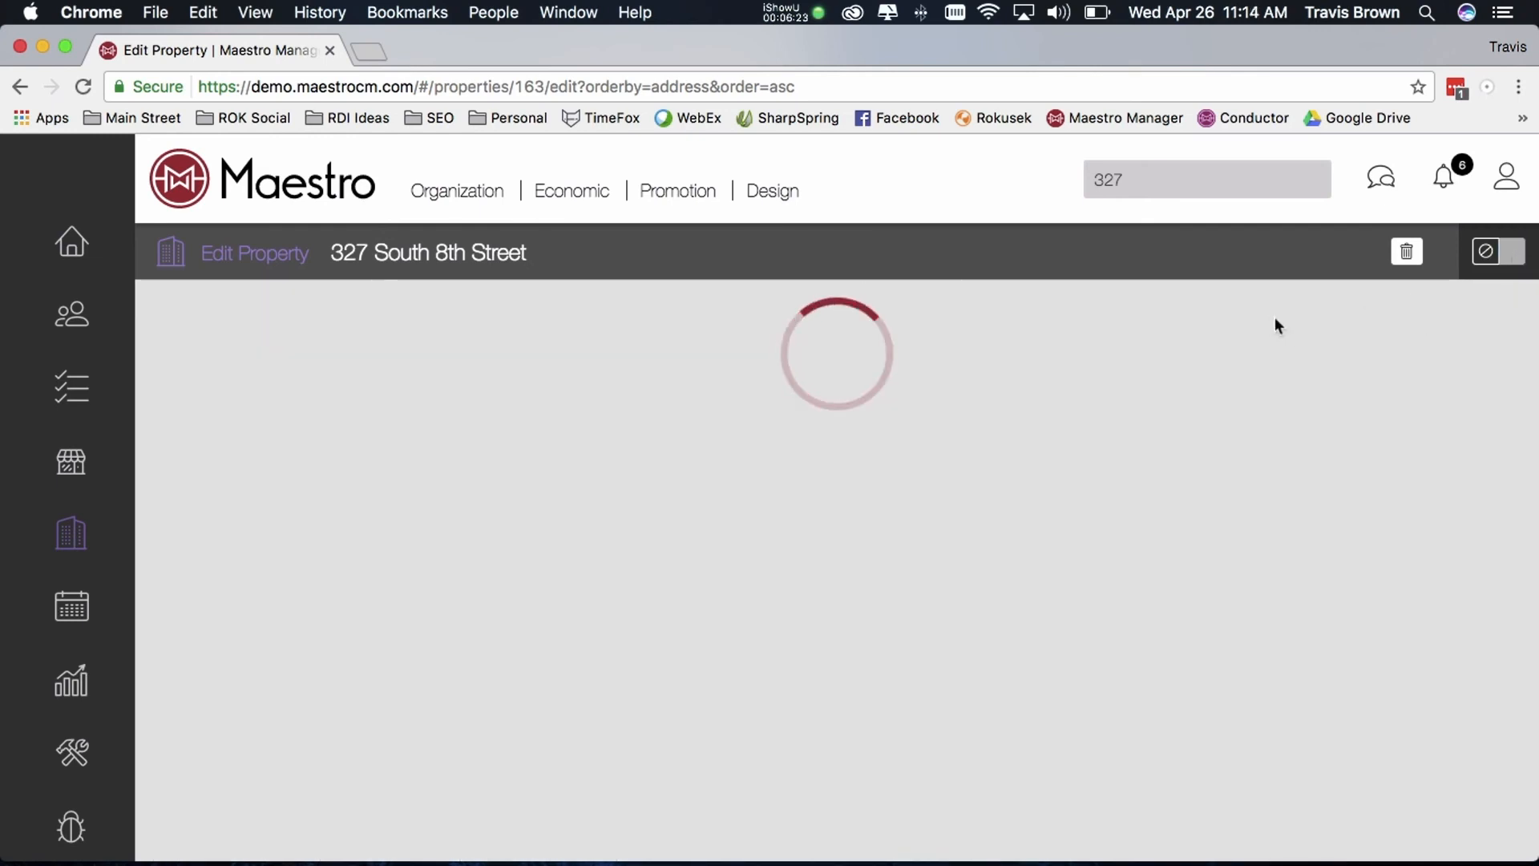